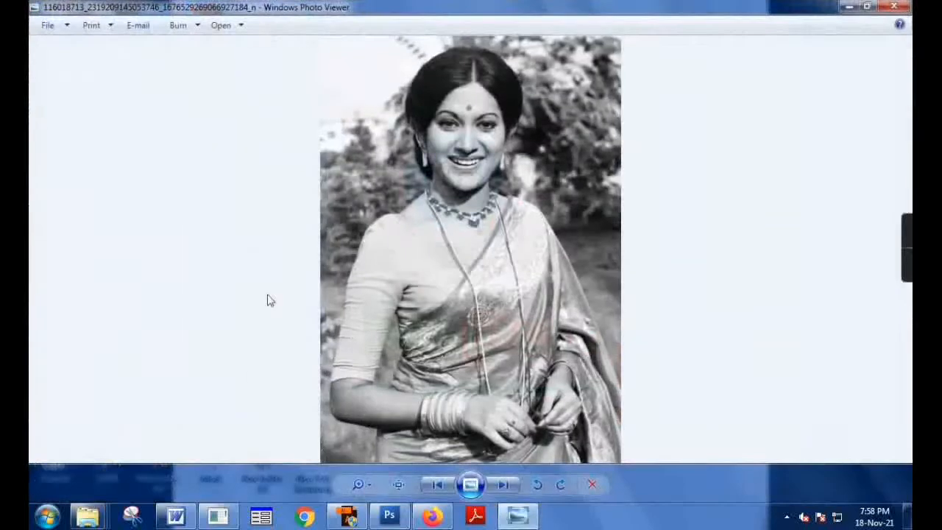
Zoom in and out on the black-and-white portrait, close the photo viewer, and switch to Photoshop
scroll(458, 237, "up", 3)
scroll(459, 237, "down", 3)
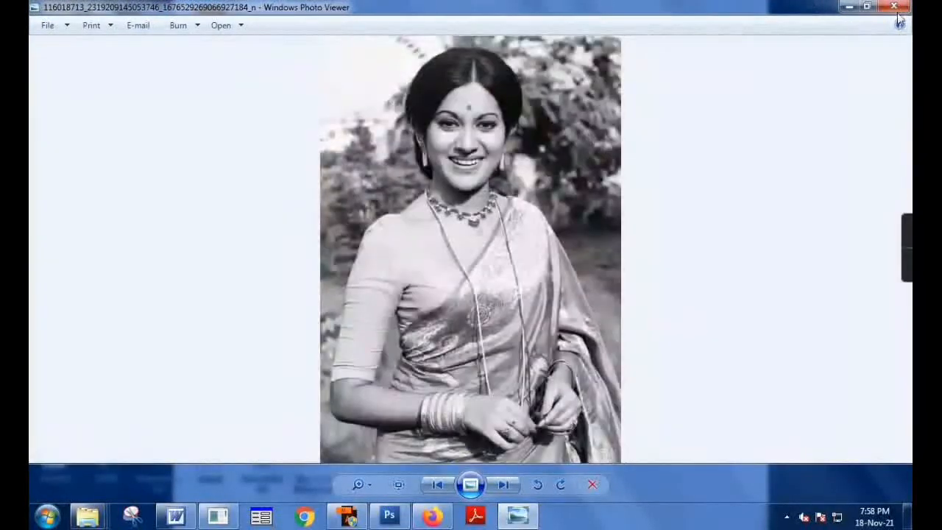
key("alt+F4")
left_click(390, 515)
left_click(400, 515)
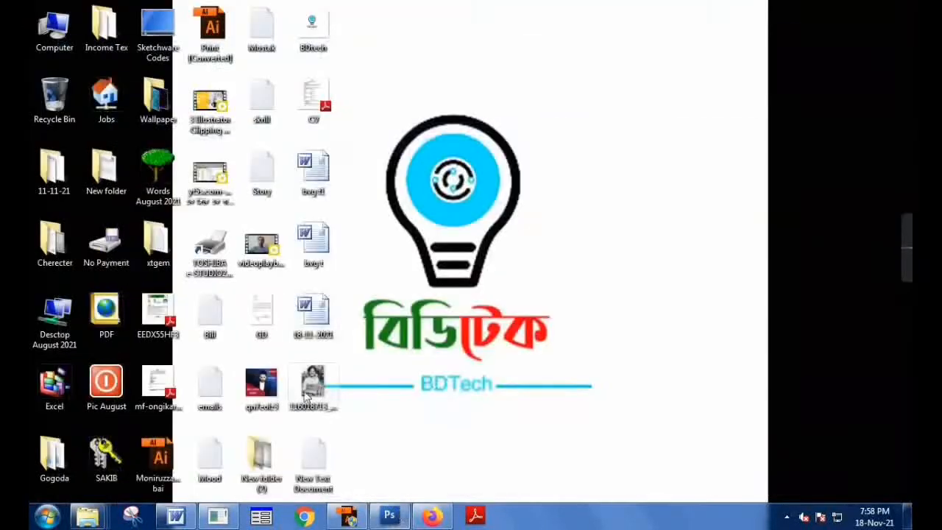
left_click(393, 515)
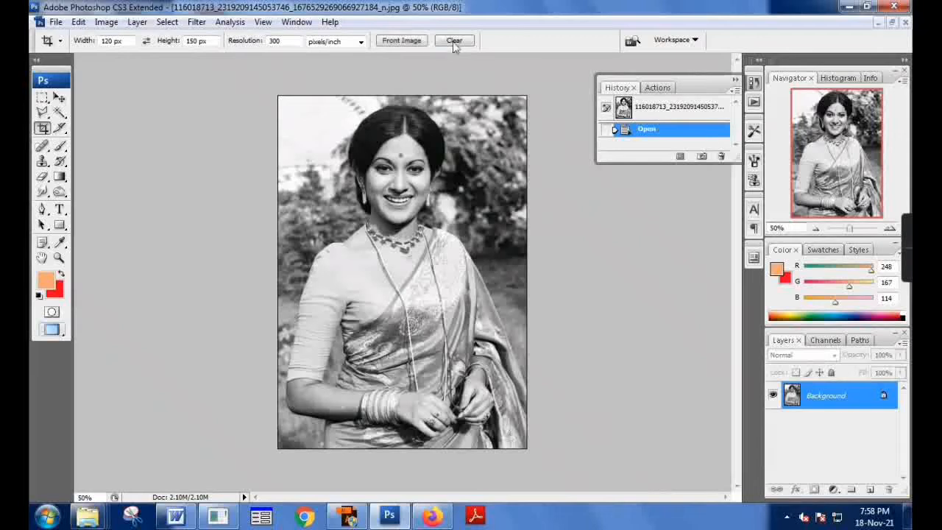
Resample the portrait to a resolution of 300 pixels/inch
left_click(106, 22)
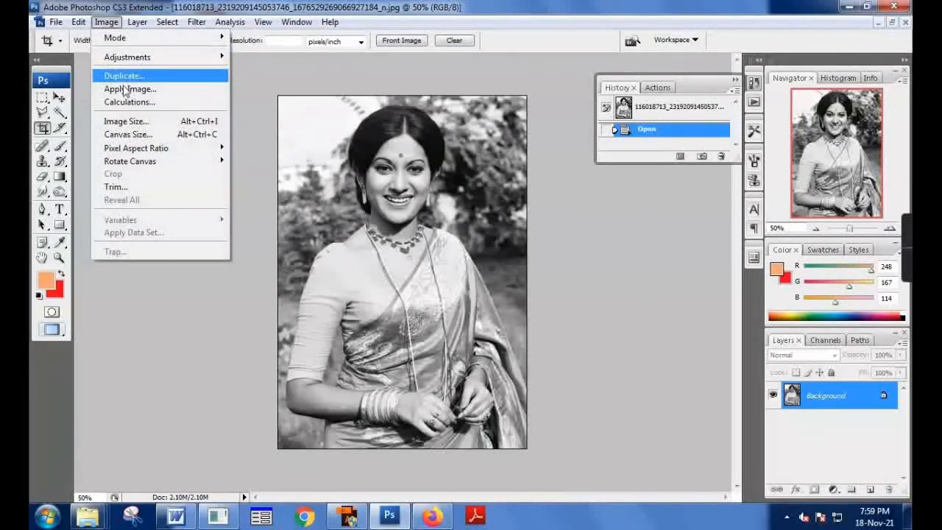
left_click(200, 122)
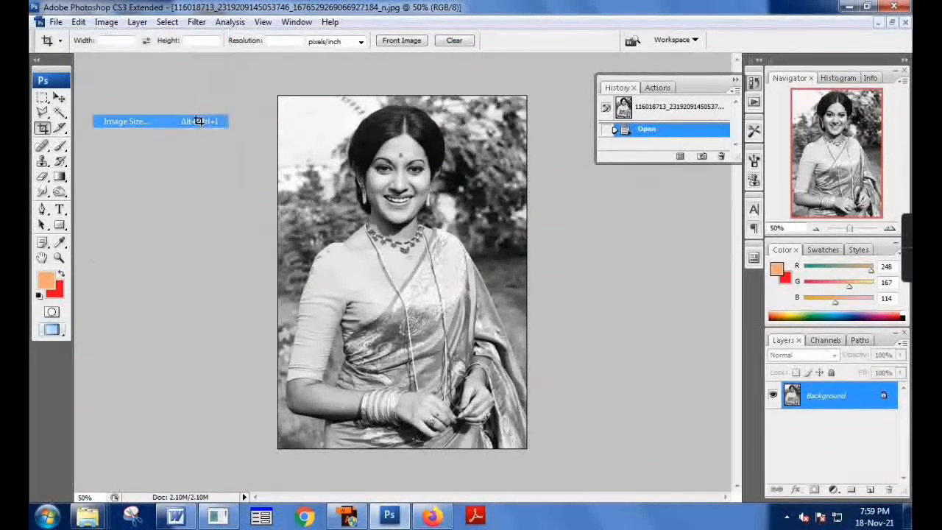
left_click(347, 244)
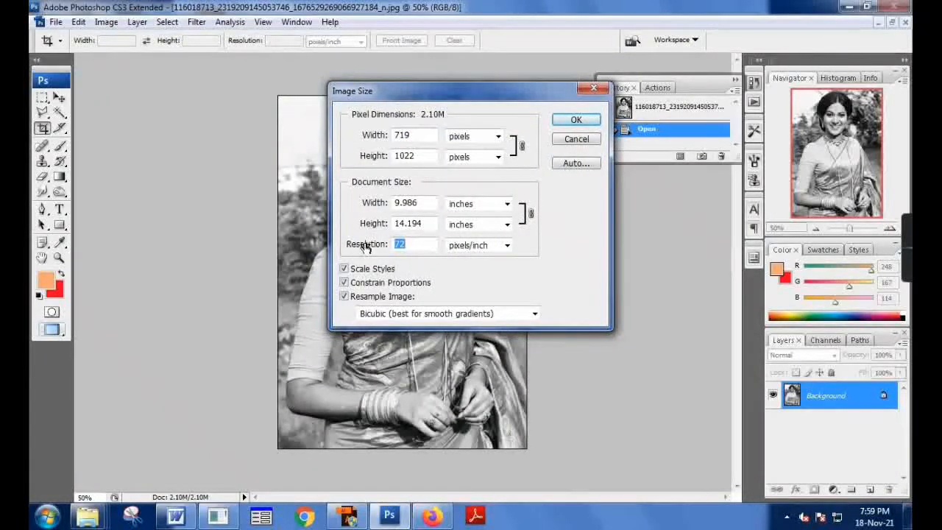
left_click_drag(368, 235, 376, 247)
type("300")
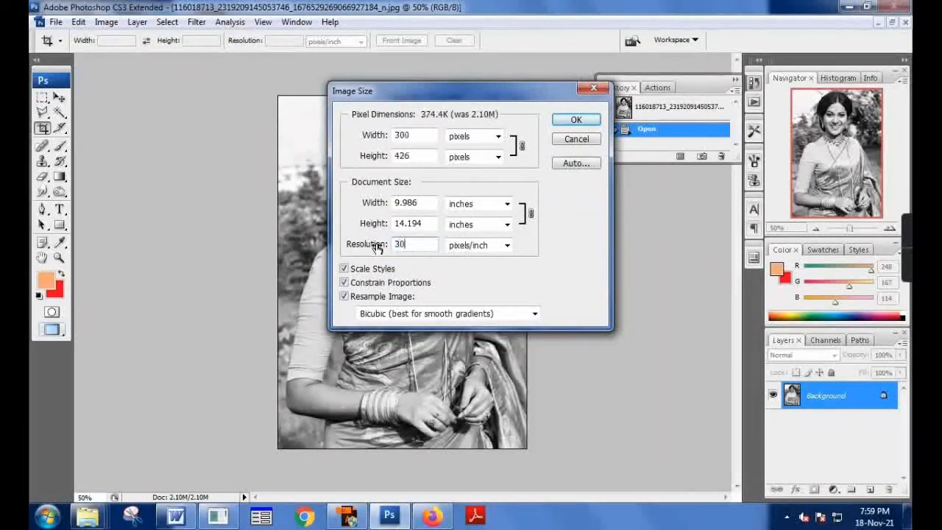
left_click(578, 121)
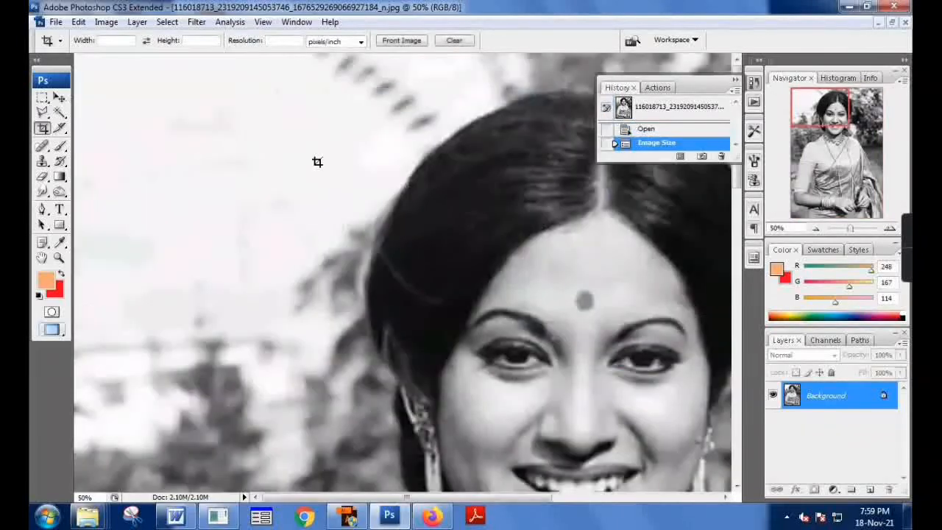
Duplicate the Background layer as "Background copy" in the same document
key("ctrl+minus")
scroll(316, 162, "down", 3)
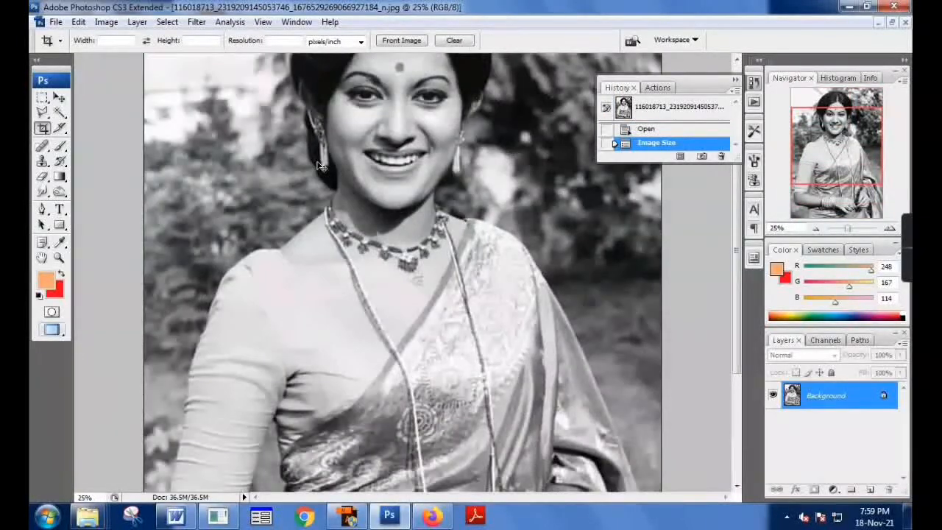
right_click(800, 397)
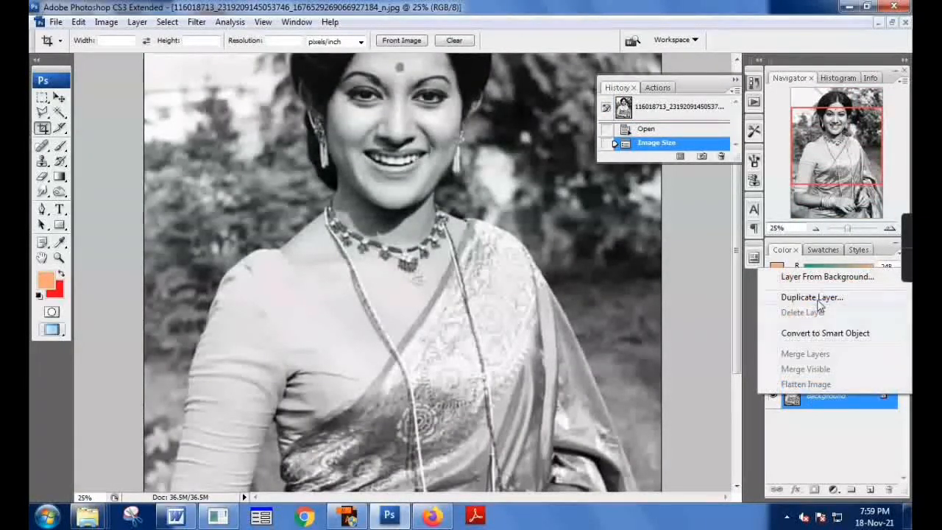
left_click(809, 297)
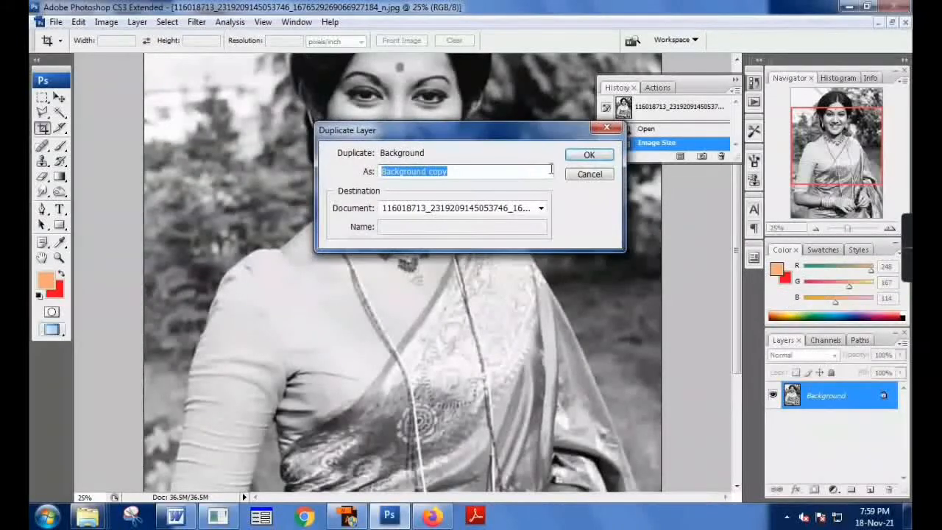
left_click(590, 151)
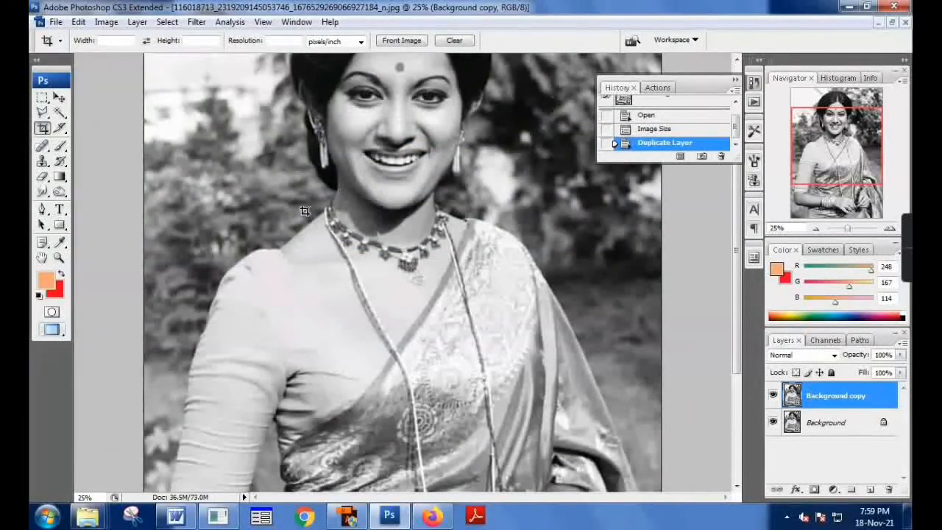
Start a Polygonal Lasso outline at the hair parting and trace the left side of the face and neck down to the shoulder
left_click_drag(387, 157, 392, 298)
left_click(43, 113)
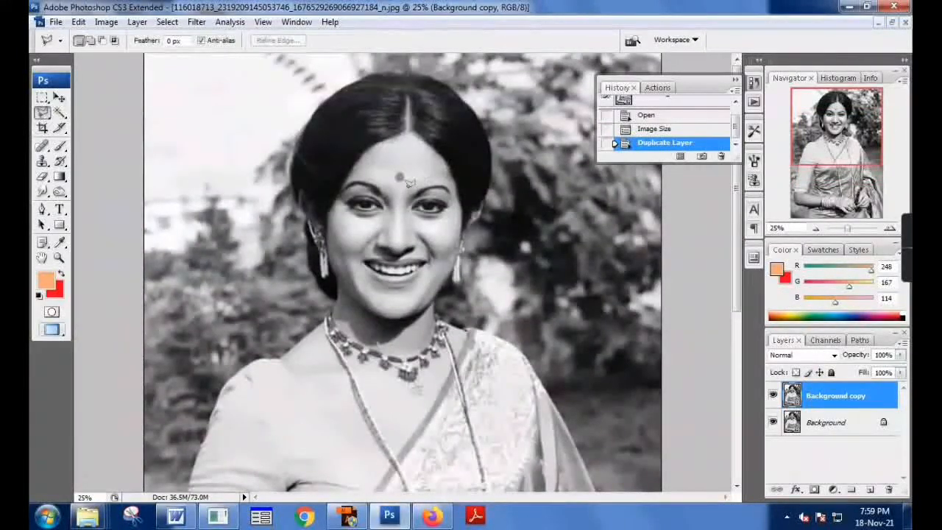
scroll(409, 182, "up", 1)
scroll(409, 182, "up", 1)
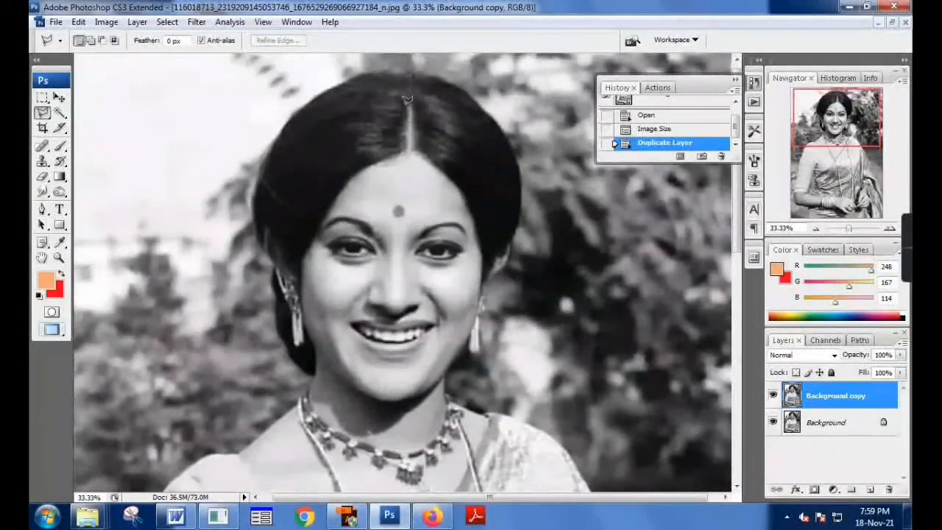
left_click(406, 141)
left_click(347, 174)
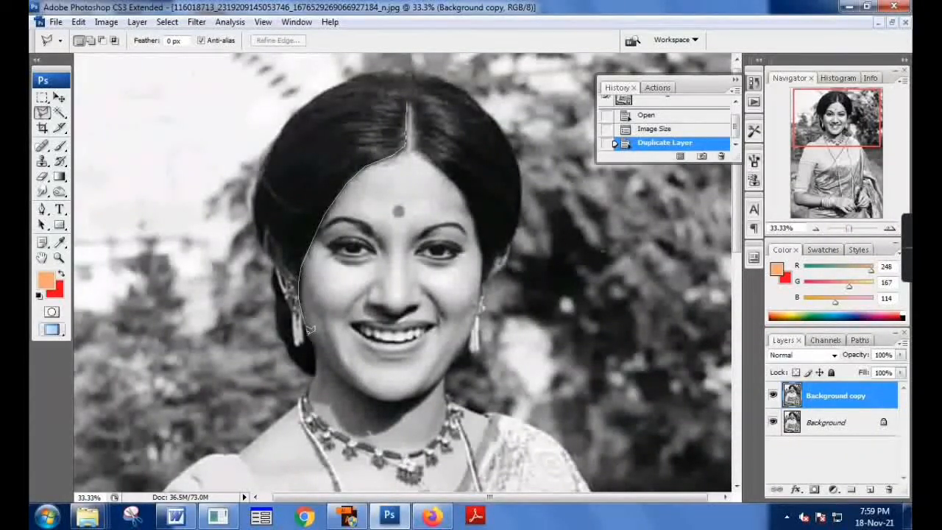
left_click(300, 401)
left_click(242, 455)
Continue the lasso outline along the blouse neckline, up the sari edge to the opposite shoulder and the base of the neck
key("space")
left_click_drag(247, 458, 229, 142)
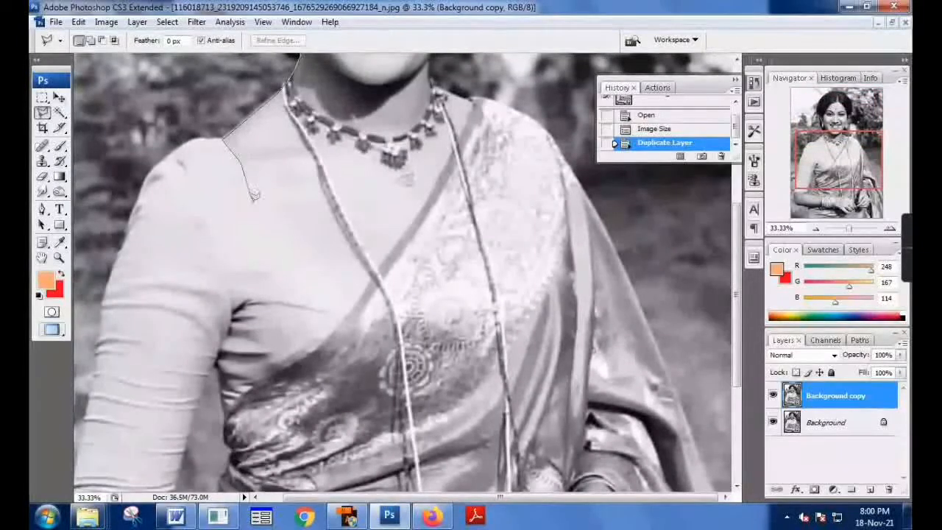
left_click(277, 212)
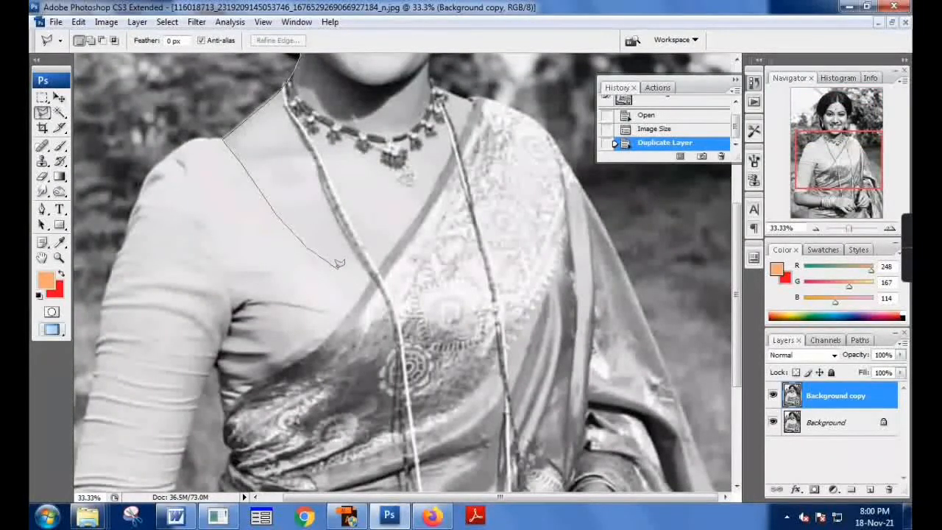
left_click(371, 276)
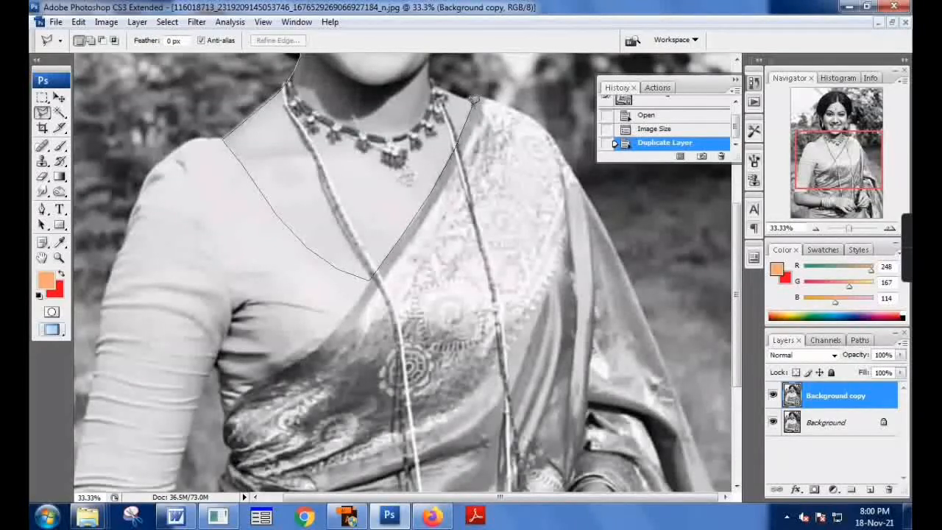
left_click(470, 100)
left_click(430, 85)
Trace the right side of the neck and face up to the hair parting, close the lasso outline, and feather the selection
left_click_drag(431, 84, 443, 229)
left_click(441, 207)
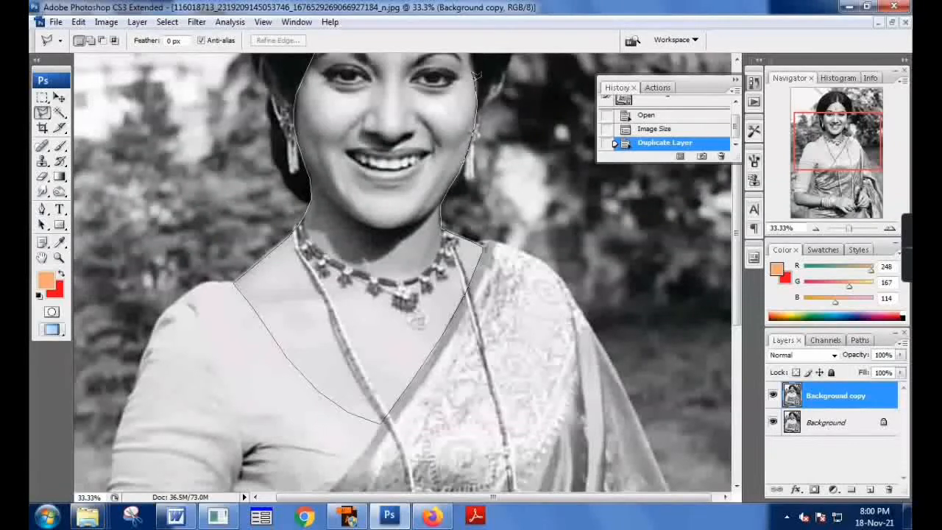
scroll(475, 73, "up", 3)
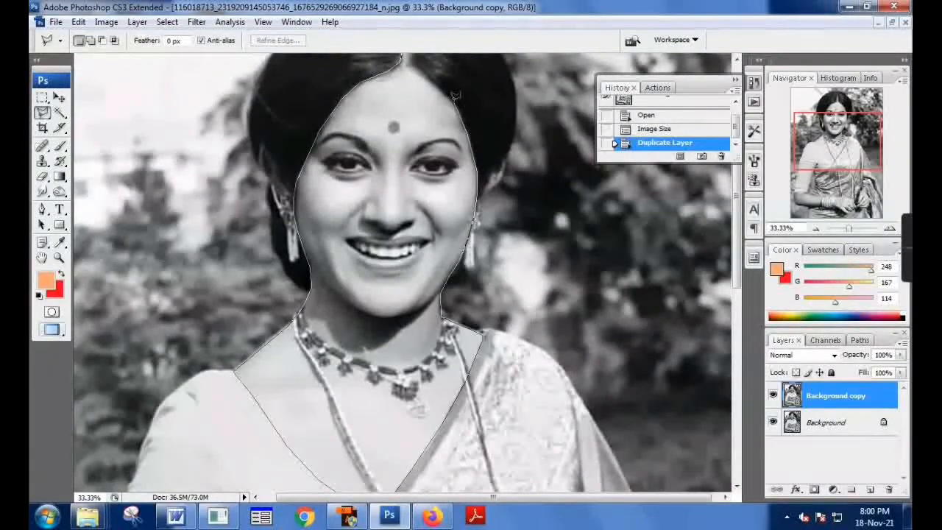
scroll(442, 99, "up", 2)
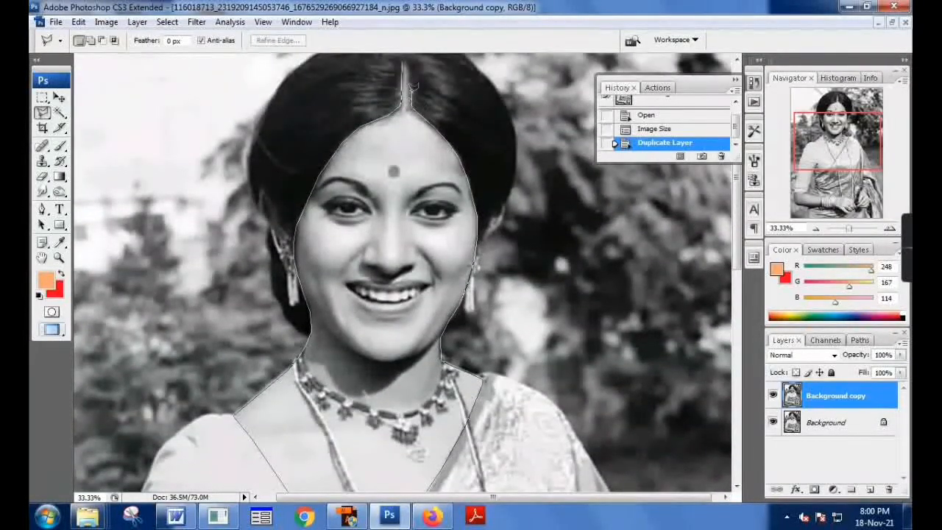
scroll(412, 87, "up", 2)
left_click(405, 103)
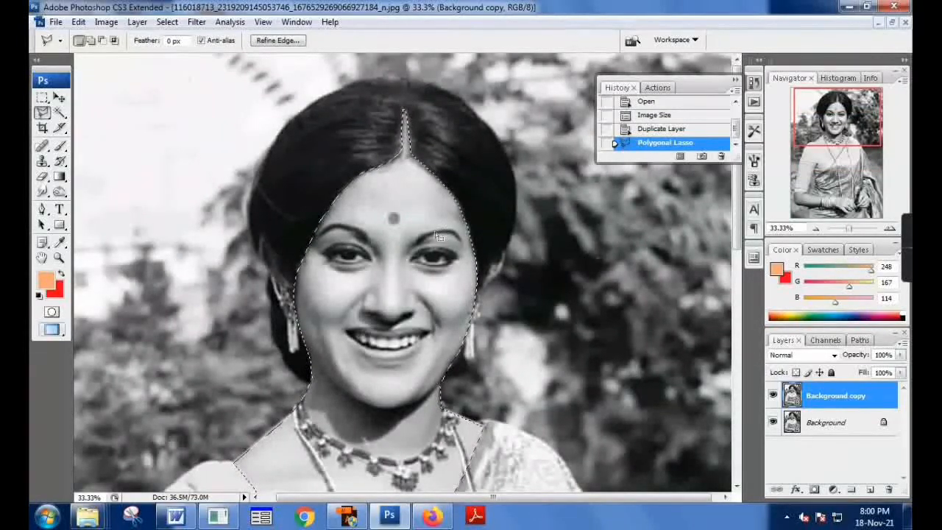
key("ctrl+alt+d")
key("Return")
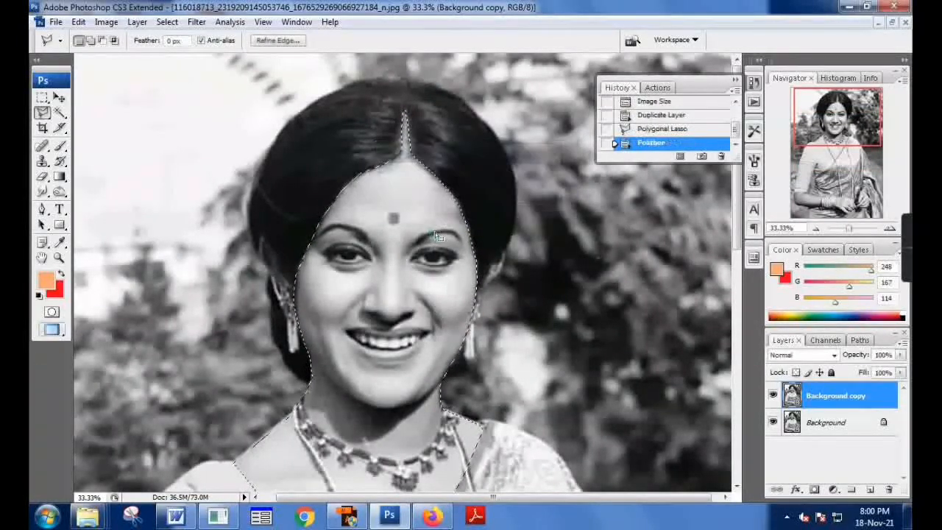
left_click(106, 21)
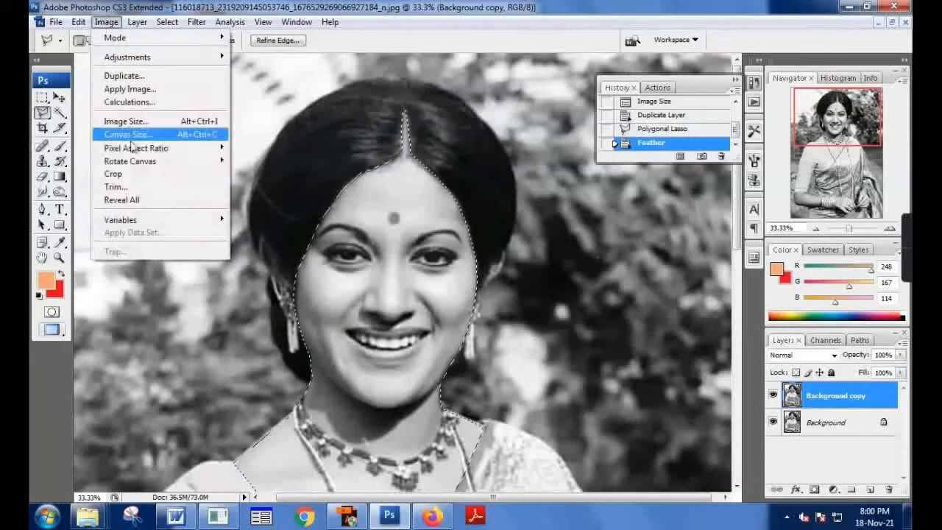
mouse_move(137, 21)
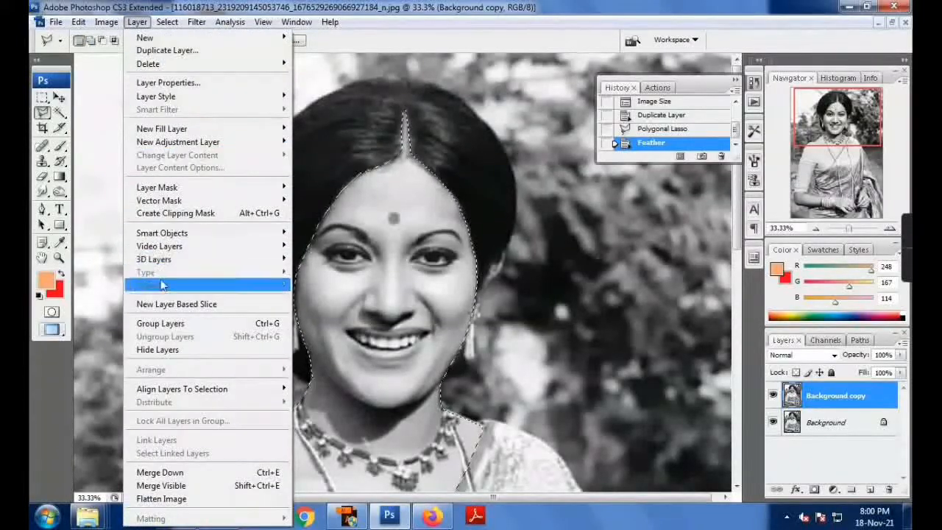
mouse_move(167, 22)
left_click(213, 7)
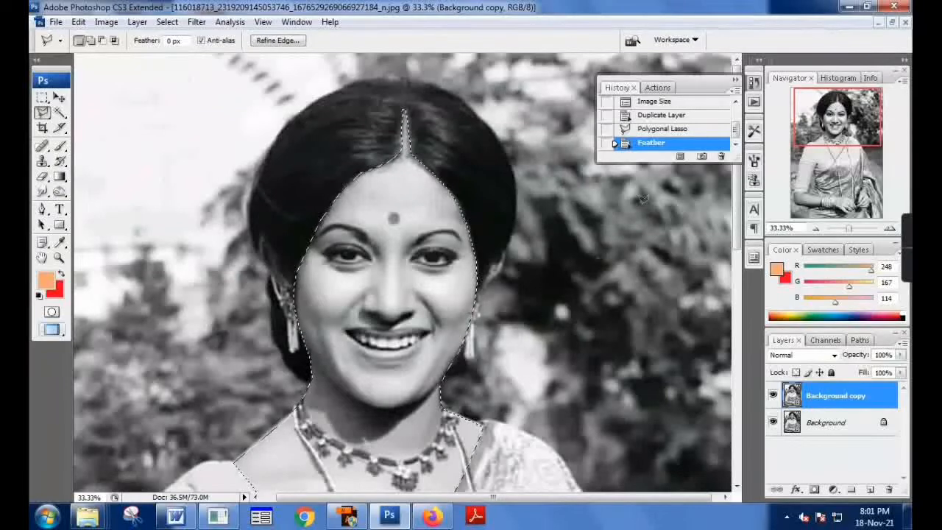
Activate the Brush tool with an 83 px tip and set its blending mode to Normal
left_click(59, 146)
right_click(382, 199)
left_click_drag(417, 230, 451, 230)
left_click(211, 42)
left_click_drag(239, 115, 239, 96)
left_click(170, 59)
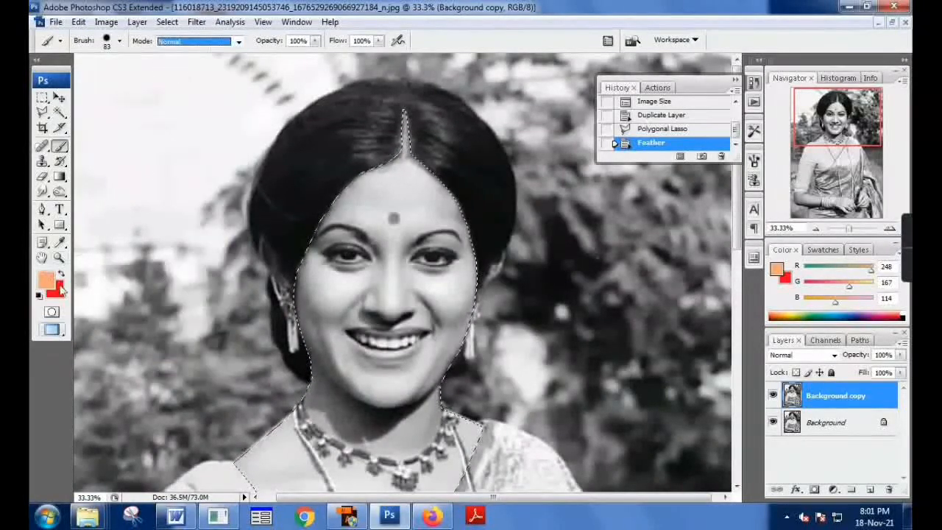
Change the background color to orange, hex e68c0c
left_click(53, 289)
left_click(744, 256)
left_click(742, 265)
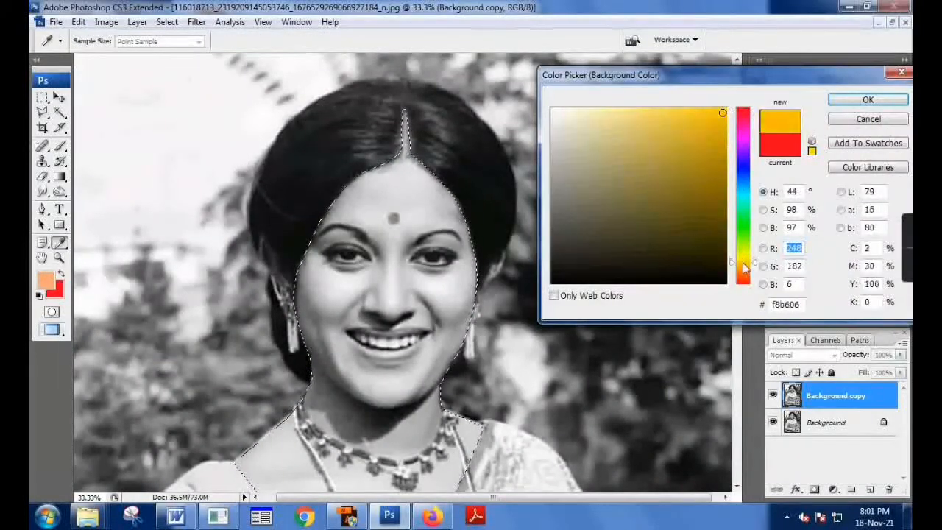
left_click(713, 139)
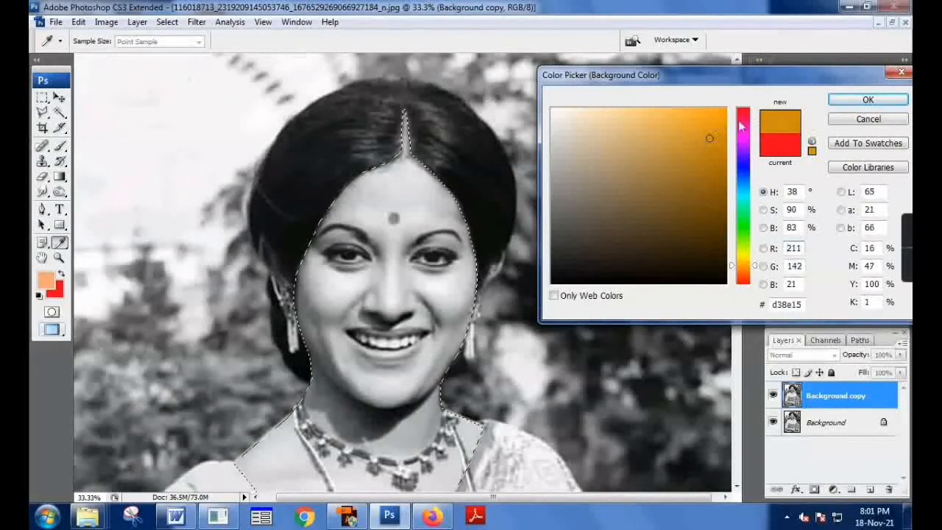
left_click(703, 125)
left_click_drag(709, 154, 713, 134)
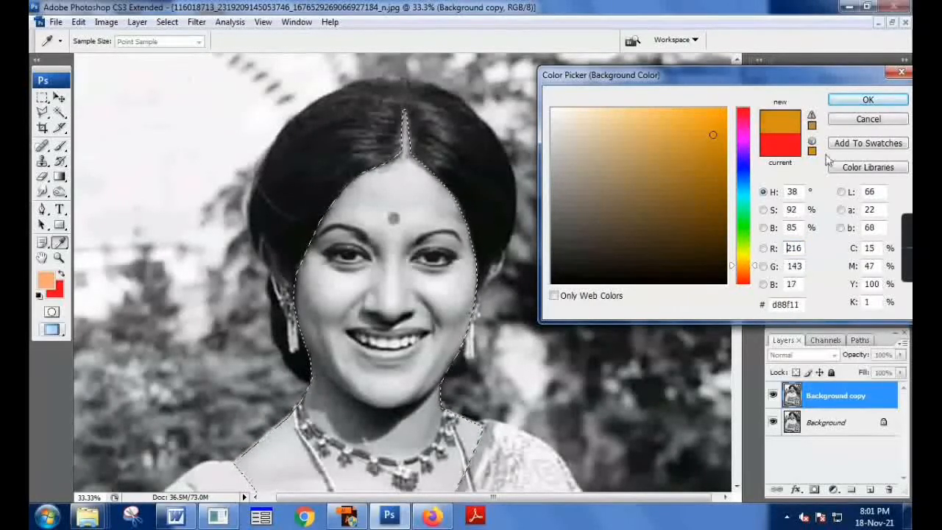
left_click_drag(733, 268, 733, 270)
left_click(717, 124)
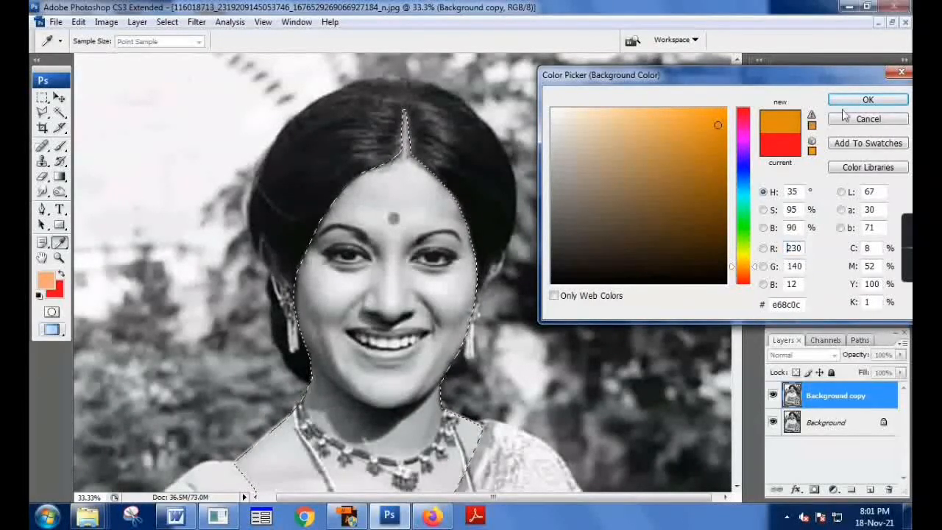
left_click(846, 102)
Switch to the soft round 65 px brush tip and enlarge its master diameter to 139 px with 0% hardness
left_click(379, 41)
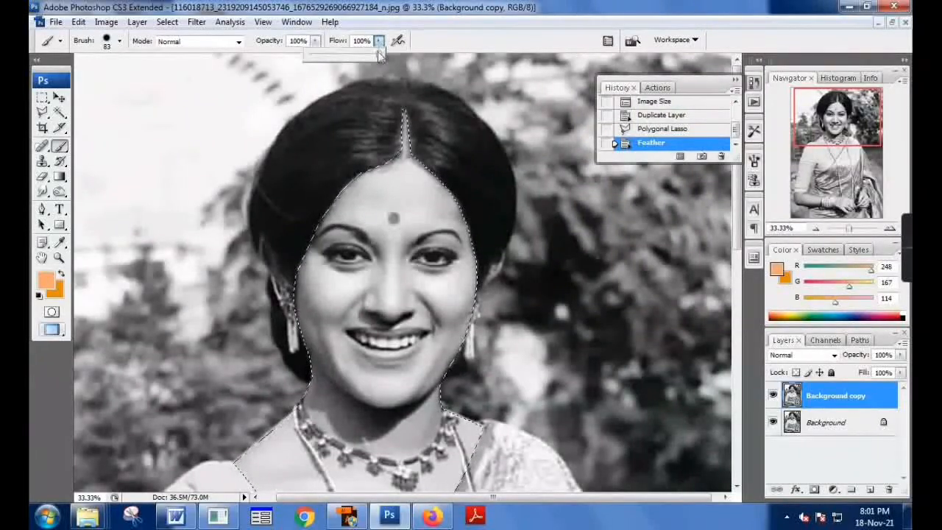
left_click(120, 41)
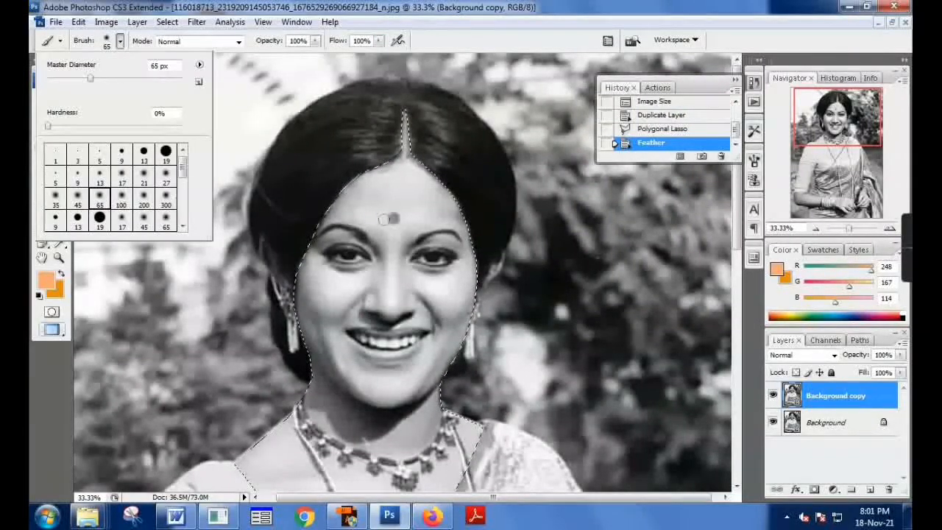
right_click(388, 218)
left_click_drag(445, 223, 476, 228)
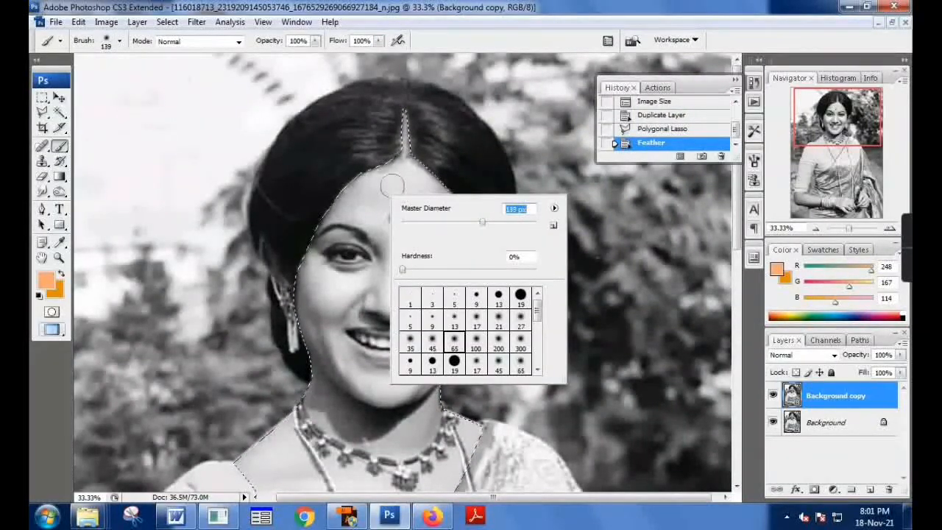
key("Return")
Paint the selected face, neck and upper chest with the light orange skin tone, enlarging the brush to 380 px
left_click_drag(403, 166, 404, 114)
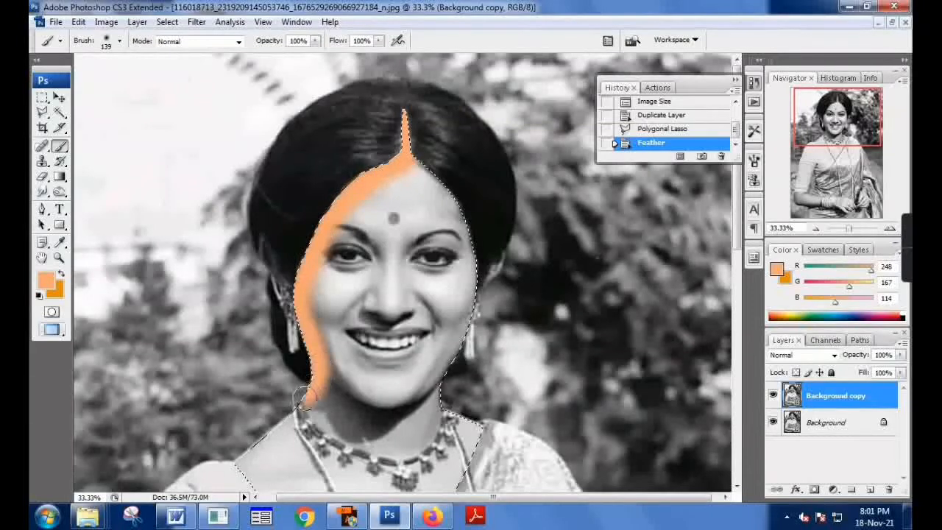
right_click(392, 236)
key("Return")
mouse_move(435, 202)
left_mouse_down()
mouse_move(389, 221)
mouse_move(353, 343)
mouse_move(424, 407)
mouse_move(412, 456)
left_mouse_up()
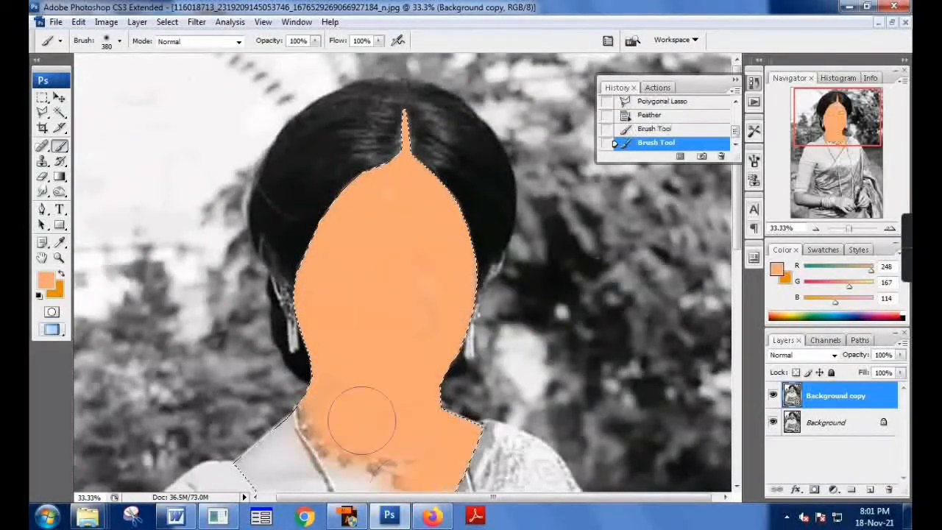
scroll(361, 420, "down", 3)
mouse_move(300, 322)
left_mouse_down()
mouse_move(319, 446)
mouse_move(425, 408)
mouse_move(401, 405)
left_mouse_up()
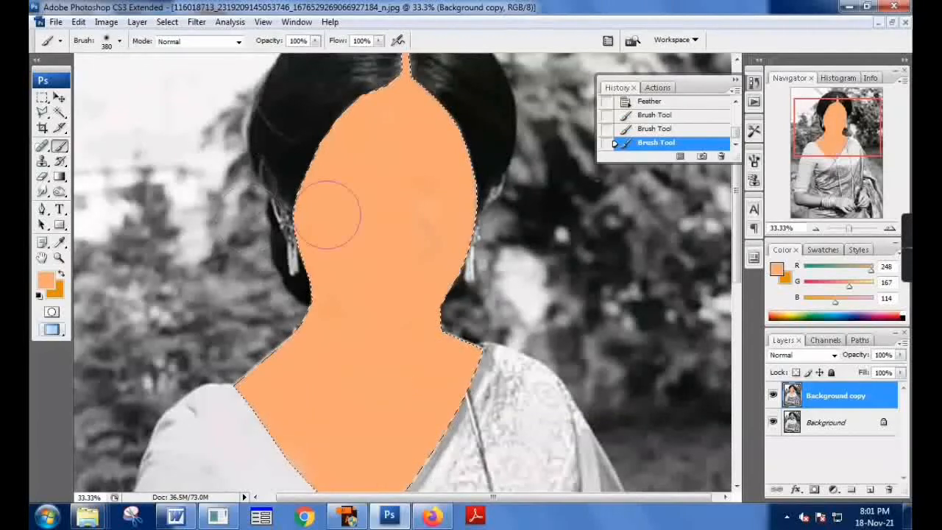
Add the ear beside the viewer's left cheek to the selection with the Polygonal Lasso and paint it with the skin tone
scroll(309, 243, "up", 3)
key("l")
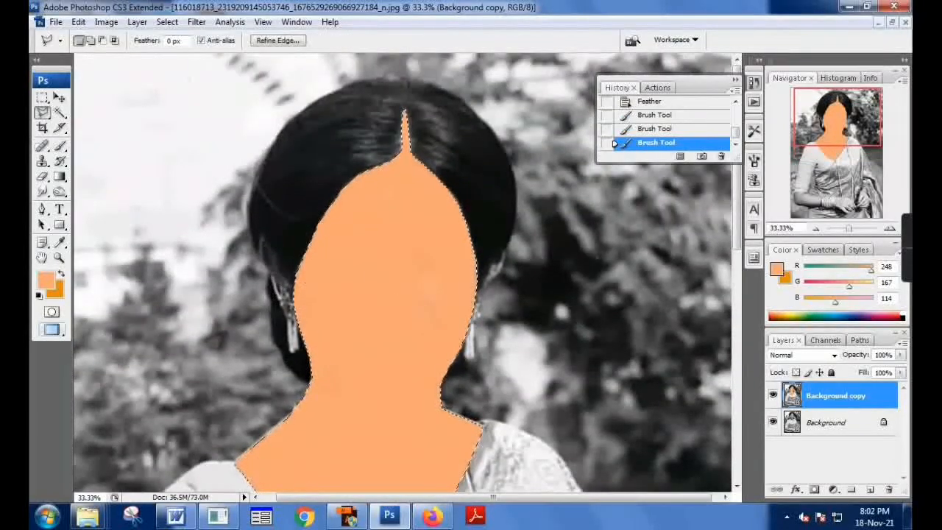
key("shift")
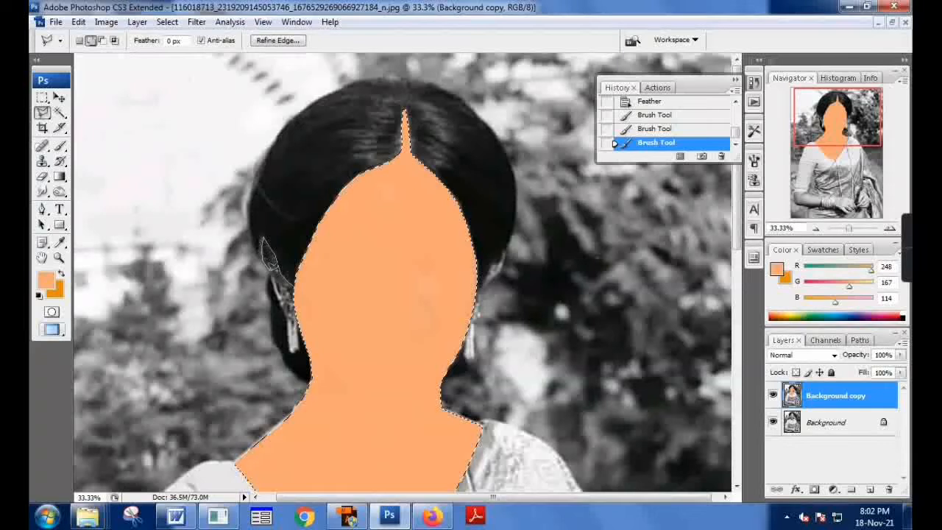
left_click(296, 284)
left_click(60, 145)
left_click_drag(269, 264, 397, 324)
Add the ear beside the viewer's right cheek to the selection and paint it with the same skin tone
left_click(42, 112)
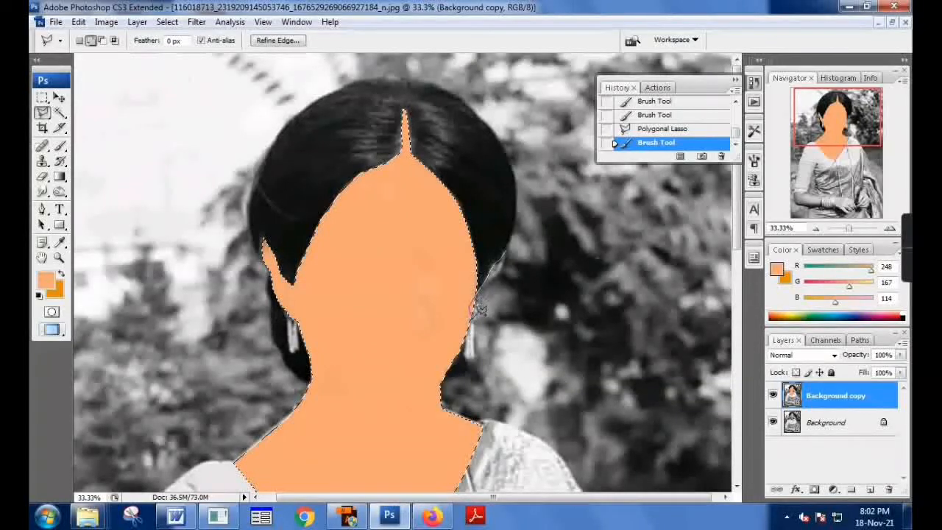
left_click(508, 251)
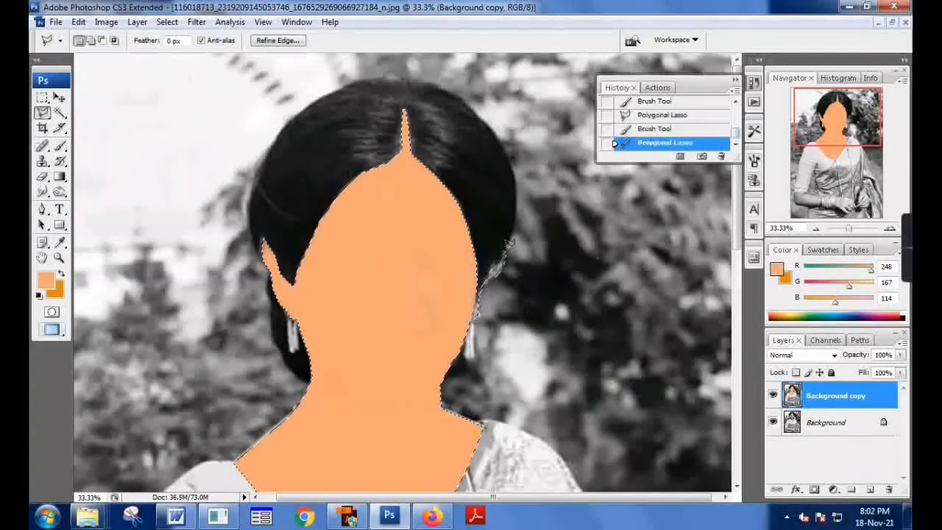
left_click(60, 146)
left_click(545, 284)
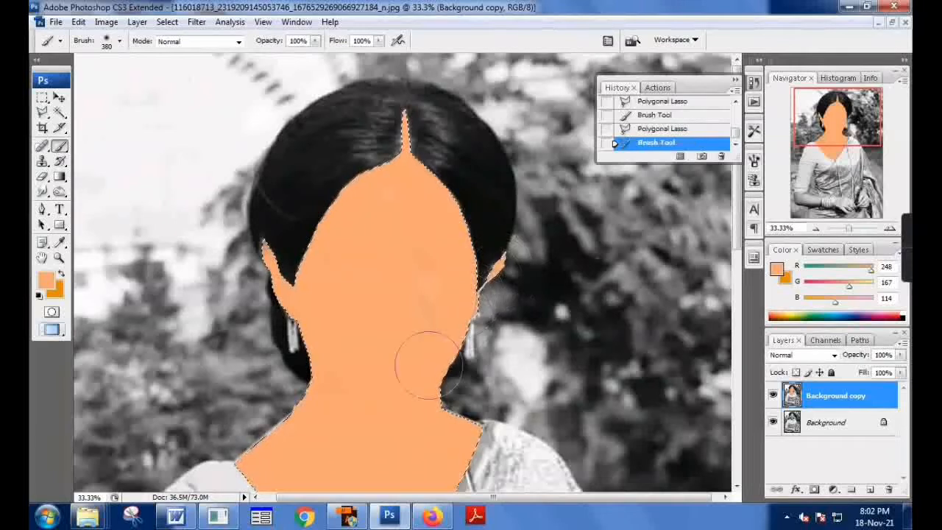
Try the Soft Light and Pin Light blending modes on the Background copy layer and settle on Color
left_click(817, 356)
left_click(782, 203)
left_click(797, 356)
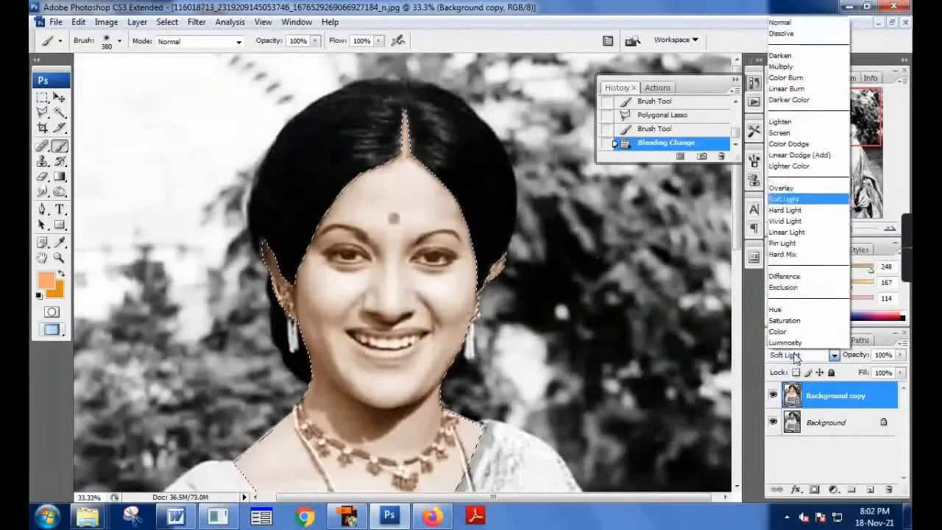
left_click(784, 243)
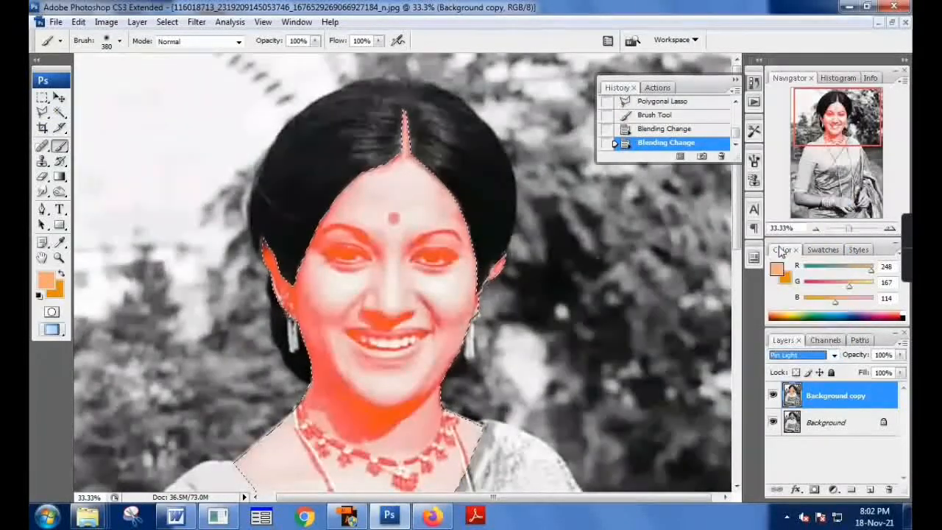
left_click(794, 356)
left_click(785, 331)
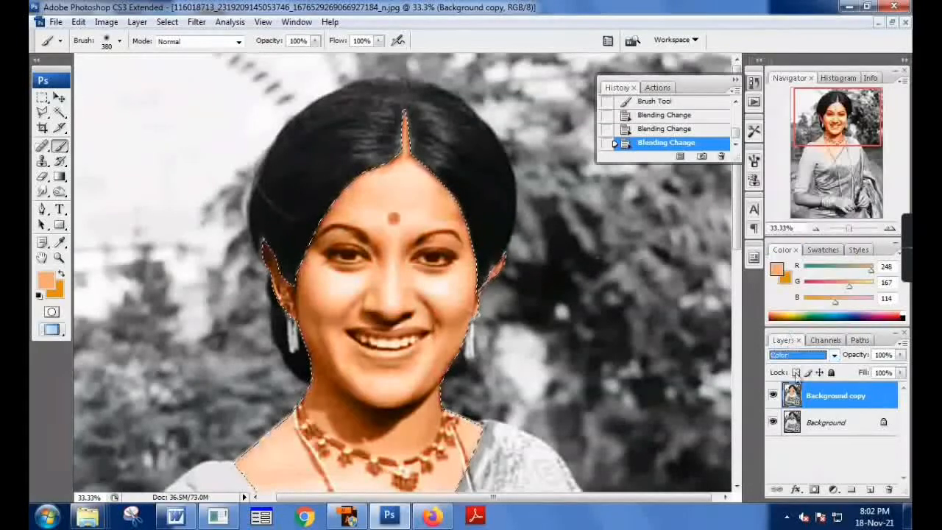
Lower the Background copy layer's opacity to 85% and fill to 98%, and deselect the painted area
left_click(900, 355)
mouse_move(900, 371)
left_mouse_down()
mouse_move(883, 374)
mouse_move(882, 391)
mouse_move(892, 372)
left_mouse_up()
left_click(900, 372)
left_click(901, 355)
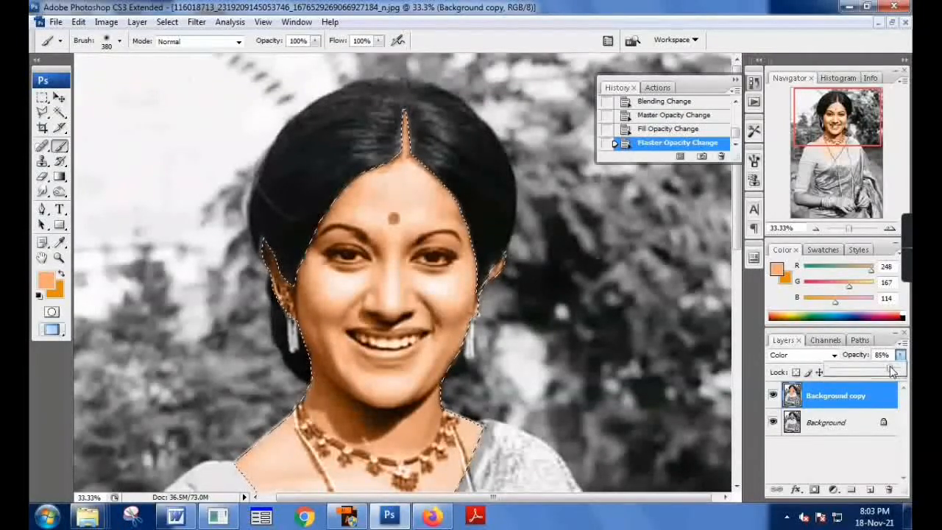
key("c")
key("ctrl+d")
scroll(406, 307, "down", 5)
scroll(405, 307, "up", 5)
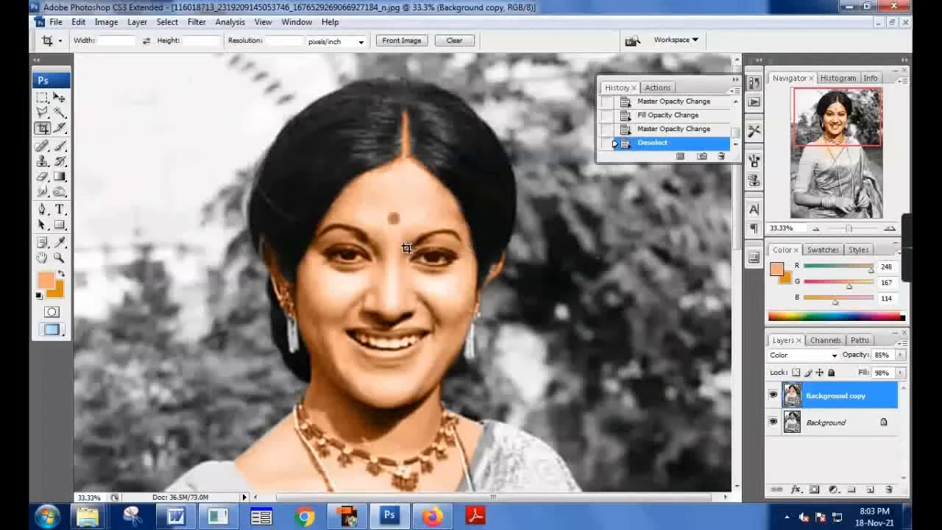
Select the Background layer and set the Brush tool to Color mode with a 26 px tip
left_click(815, 425)
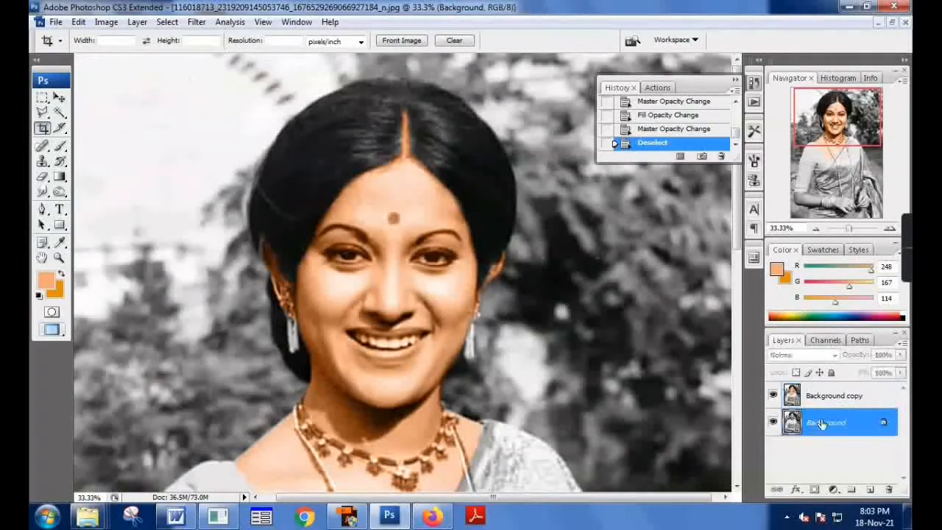
left_click(59, 146)
left_click(191, 42)
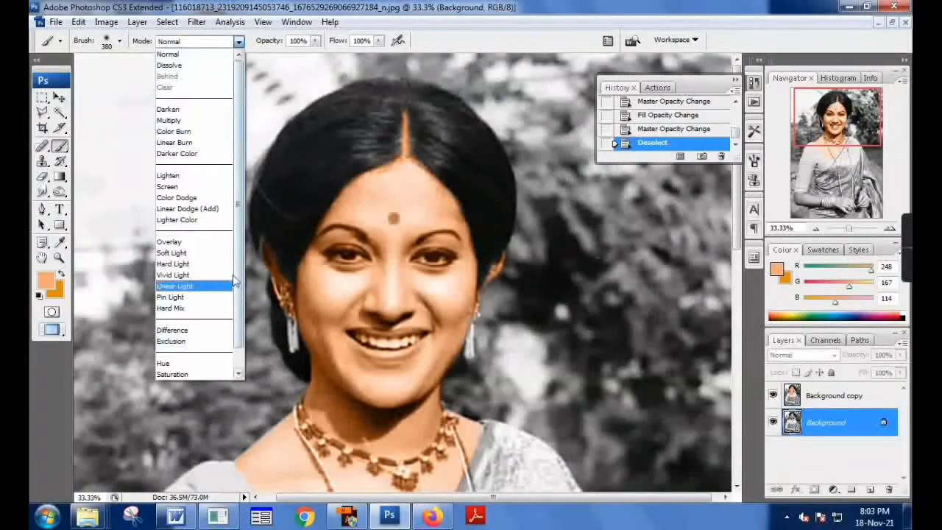
scroll(184, 250, "down", 1)
left_click(177, 363)
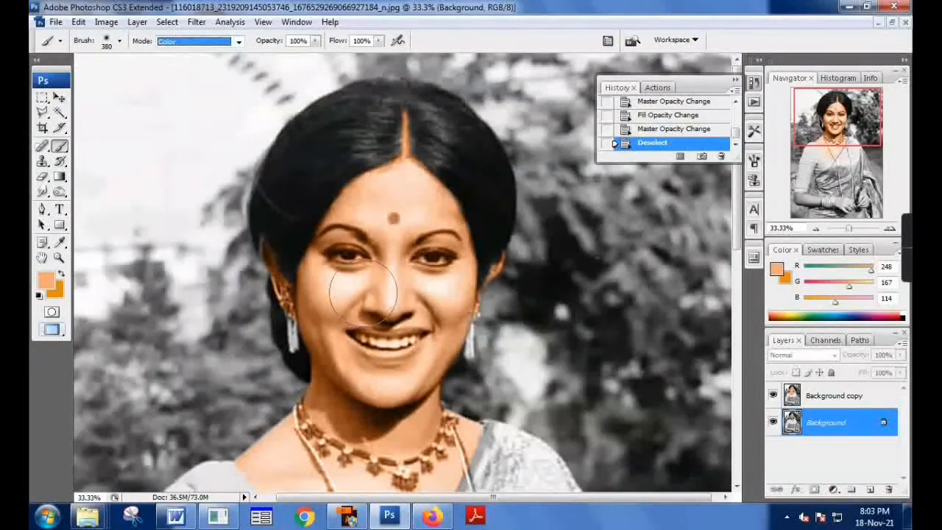
right_click(363, 291)
Change the background color to bright red and brush along the lower lip on the Background layer
left_click(56, 293)
left_click(56, 293)
left_click(744, 111)
left_click(725, 112)
left_click(867, 100)
left_click(372, 352)
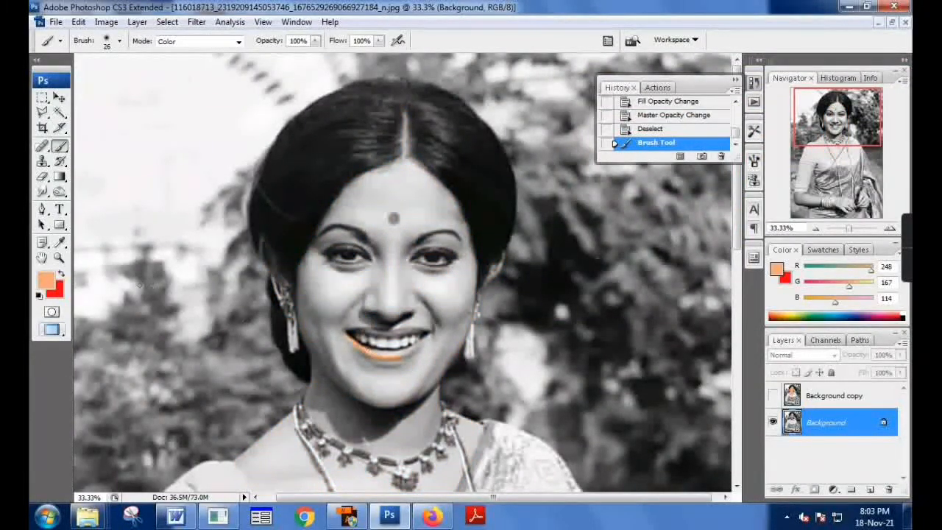
Set the foreground color to bright red, RGB 247, 1, 13
left_click(46, 281)
left_click(743, 112)
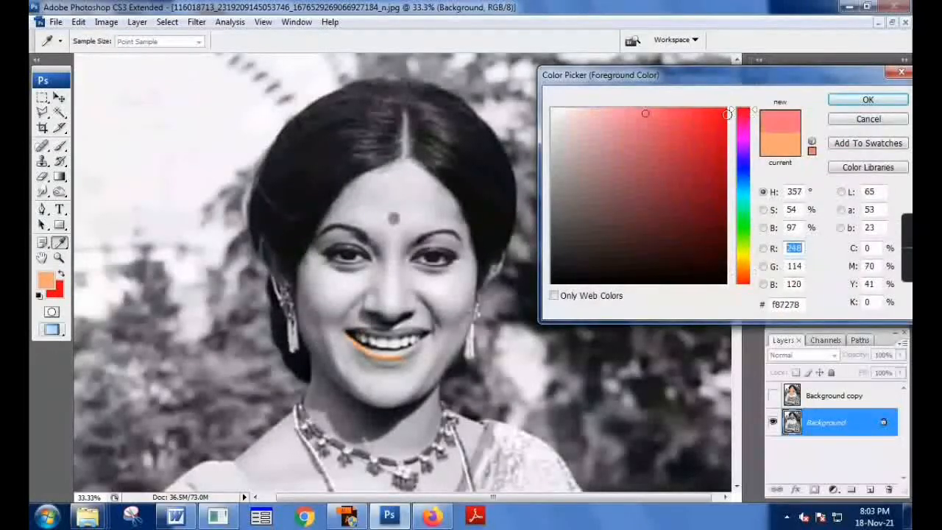
left_click(725, 114)
left_click(867, 100)
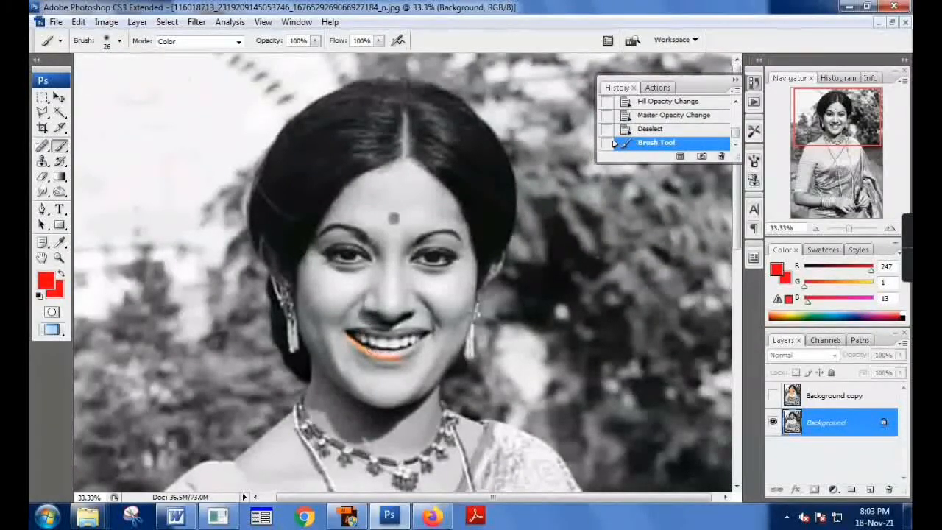
Paint the lower and upper lips red on the Background layer
left_click_drag(376, 352, 414, 352)
scroll(413, 352, "down", 5)
scroll(404, 346, "up", 5)
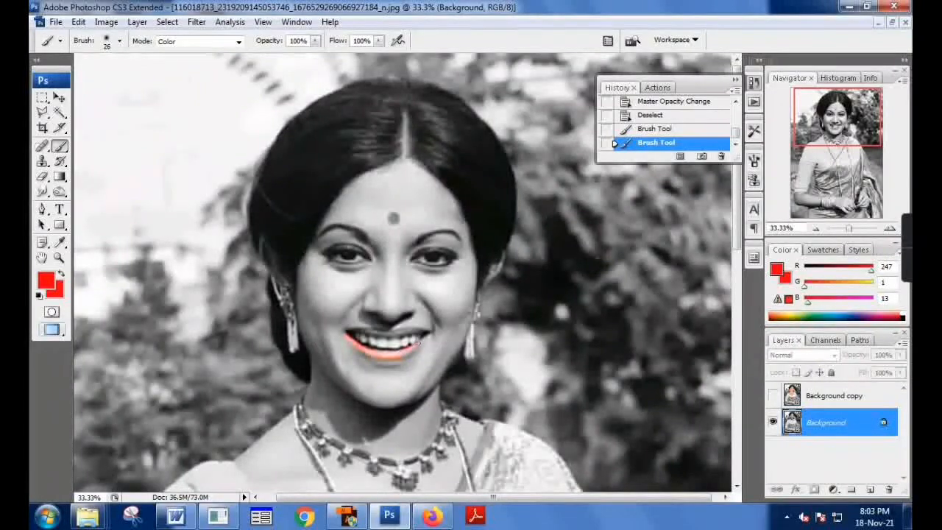
left_click_drag(414, 348, 353, 335)
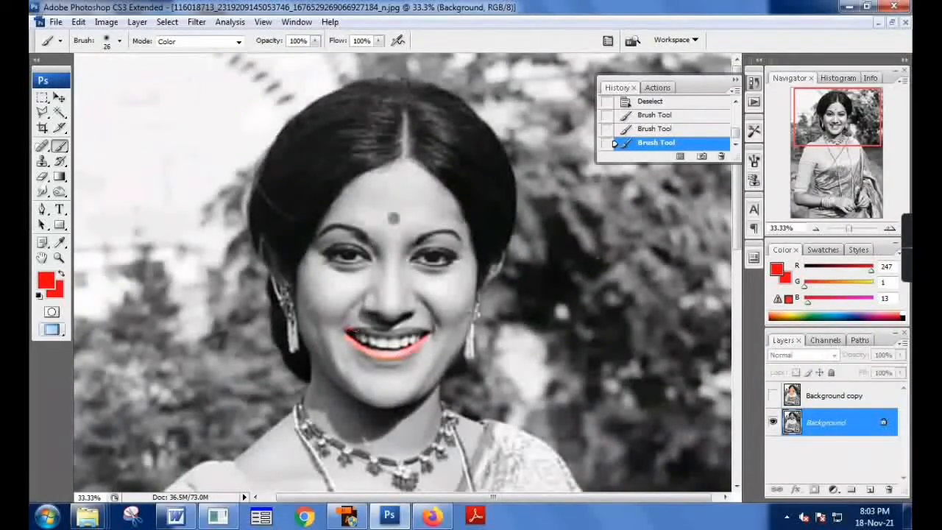
left_click(426, 331)
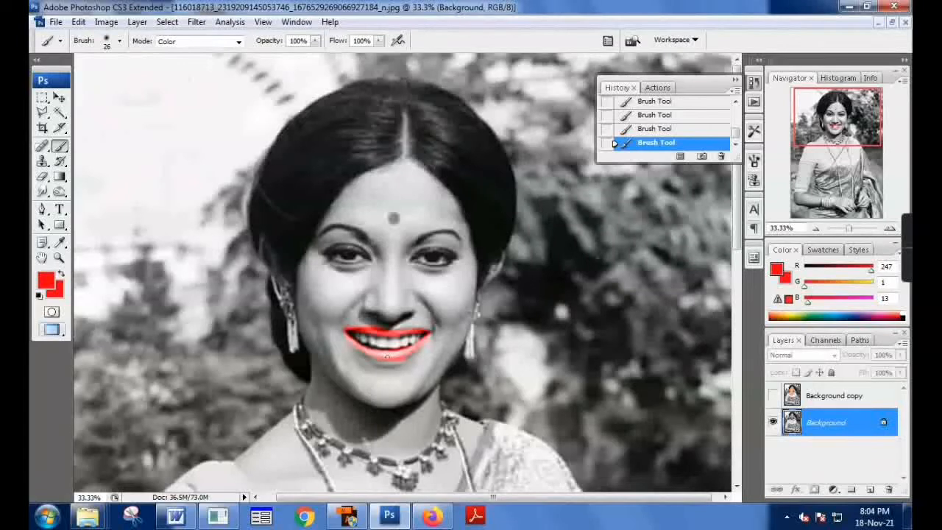
left_click(649, 131)
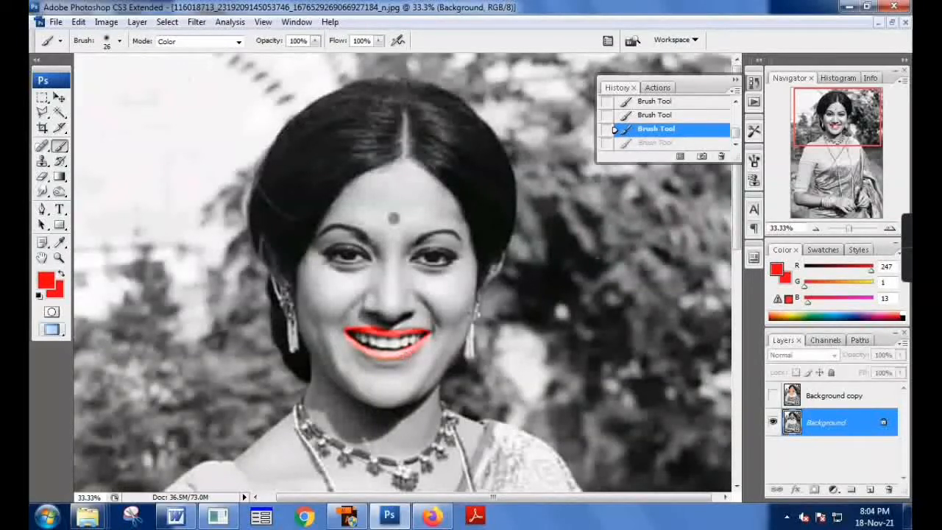
key("ctrl+z")
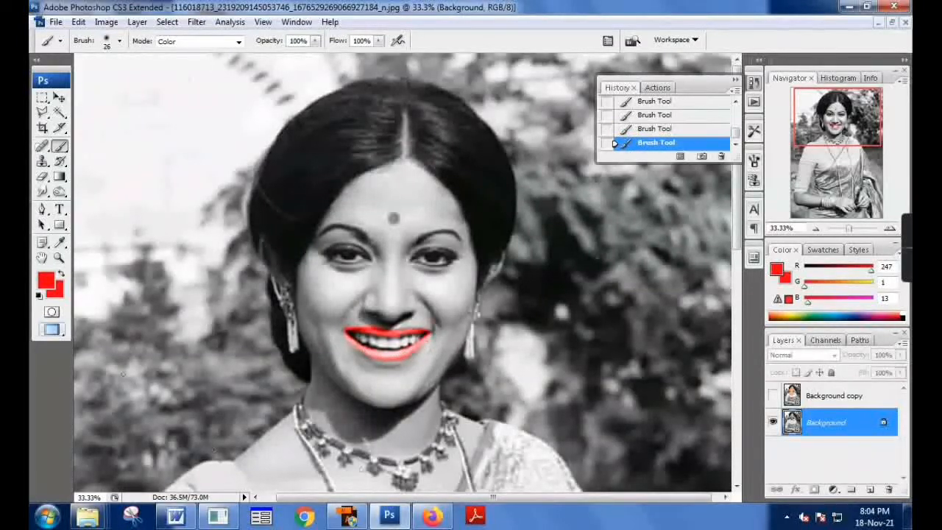
Show the Background copy layer again and set the Eraser tool to 44% opacity and 36% flow
left_click(773, 396)
key("e")
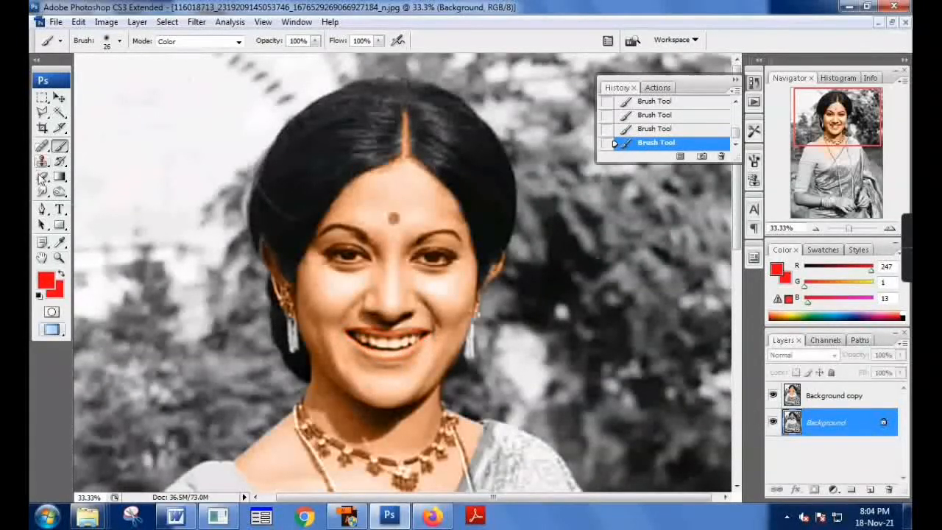
left_click(265, 40)
left_click_drag(265, 55, 224, 55)
left_click(323, 40)
left_click_drag(324, 54, 278, 54)
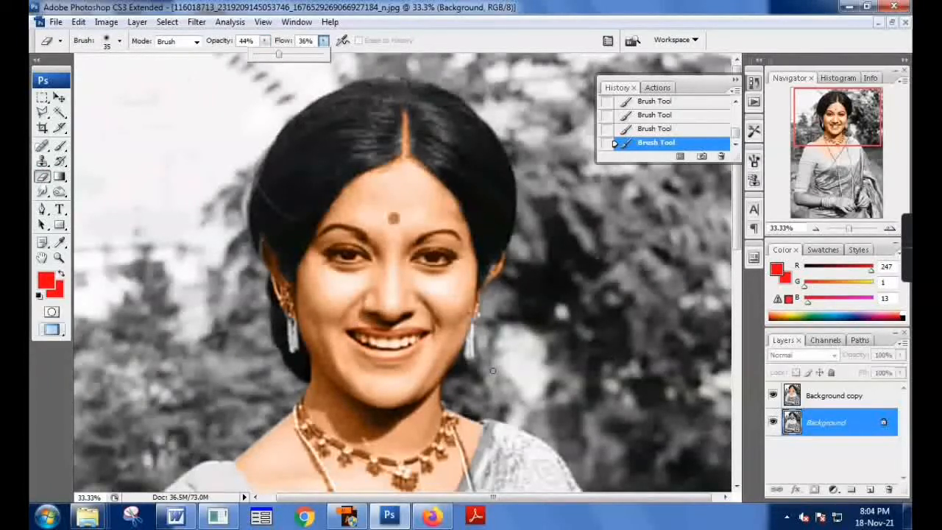
Try to erase over the lips on the Background layer, and undo the eraser strokes
key("c")
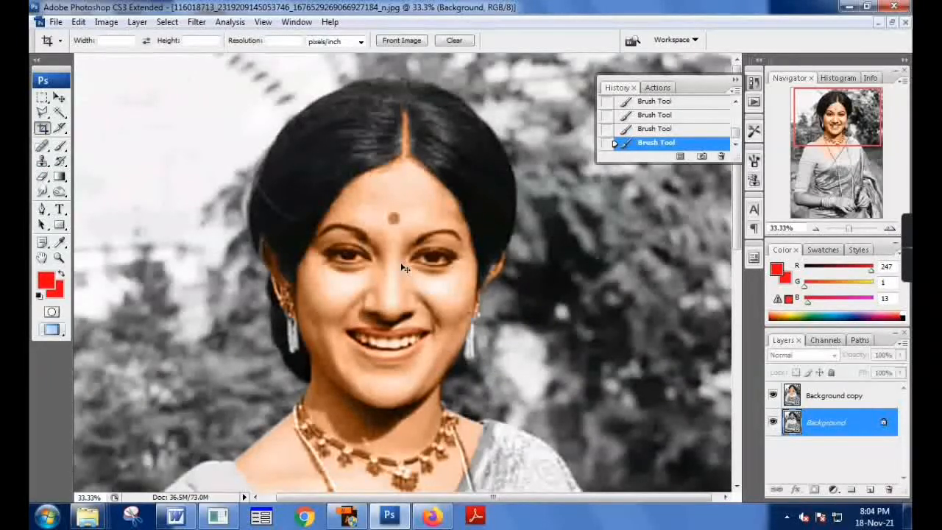
scroll(412, 269, "down", 5)
scroll(426, 275, "up", 5)
key("e")
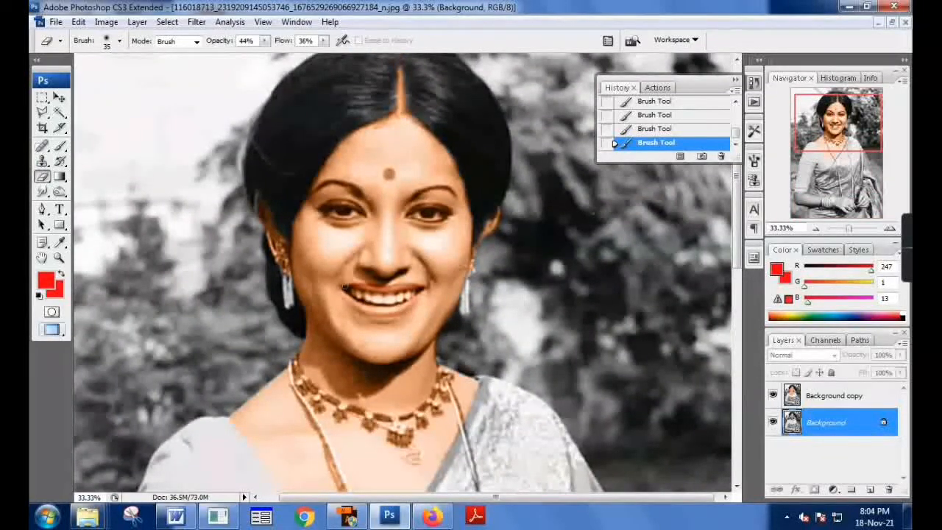
mouse_move(392, 292)
left_mouse_down()
mouse_move(420, 289)
mouse_move(371, 297)
left_mouse_up()
left_click(419, 299)
left_click(648, 128)
left_click(654, 115)
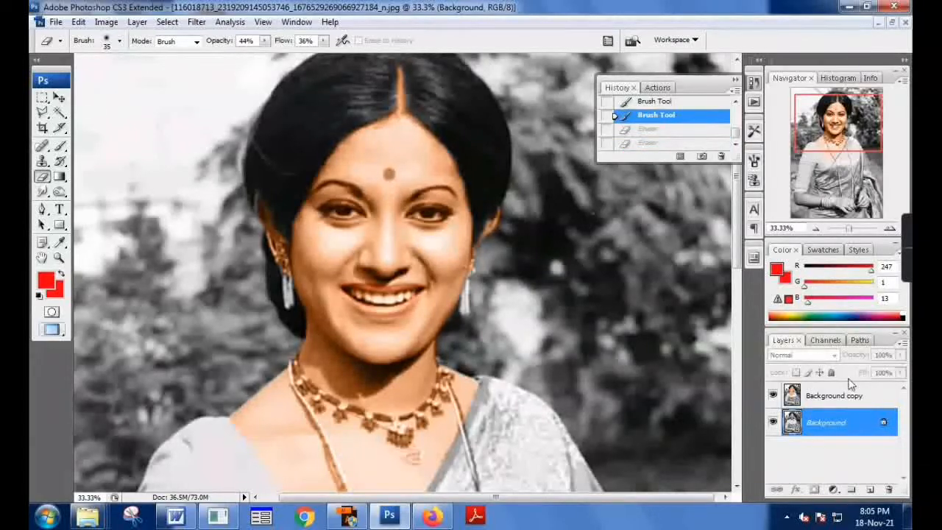
Select the Background copy layer and erase its skin tint over the lips, comparing with the layer hidden and shown
left_click(832, 396)
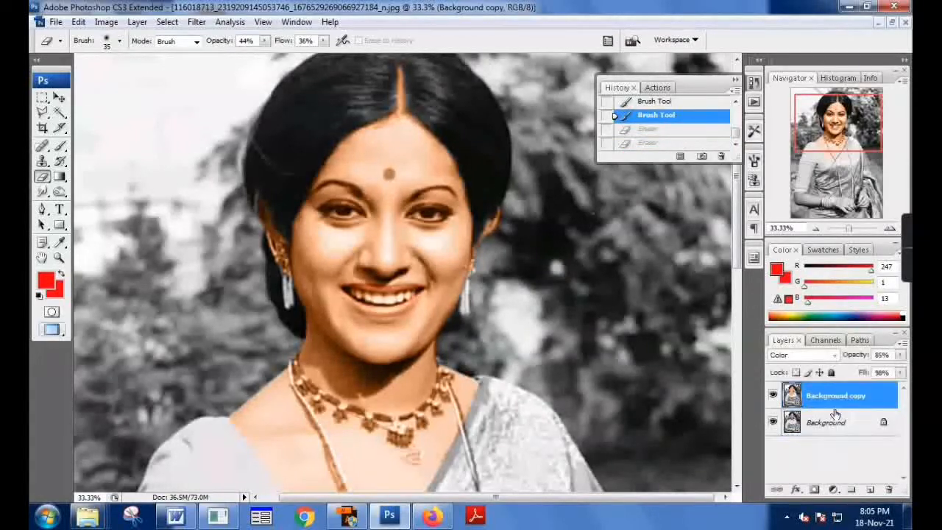
left_click(387, 311)
left_click(774, 396)
left_click(774, 396)
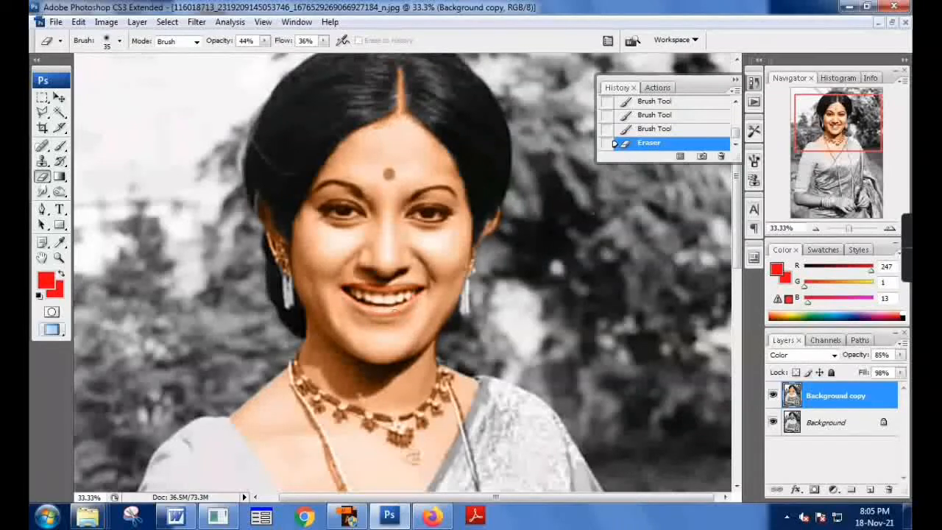
left_click(348, 296)
Raise the eraser's flow to 59% and opacity to 62%, and erase more skin tint from the lips
left_click(323, 40)
left_click_drag(324, 54, 339, 54)
left_click(398, 309)
left_click(264, 40)
left_click_drag(266, 55, 277, 60)
left_click(359, 285)
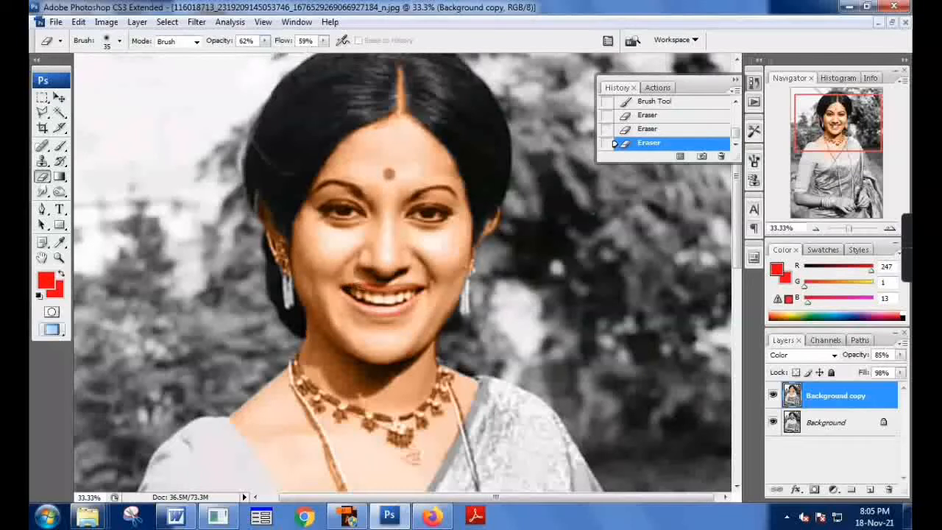
left_click(358, 287)
Raise the eraser's opacity to 79% and flow to 78%, and erase the skin tint over the eyes
left_click(264, 41)
left_click_drag(266, 58, 337, 59)
left_click(324, 40)
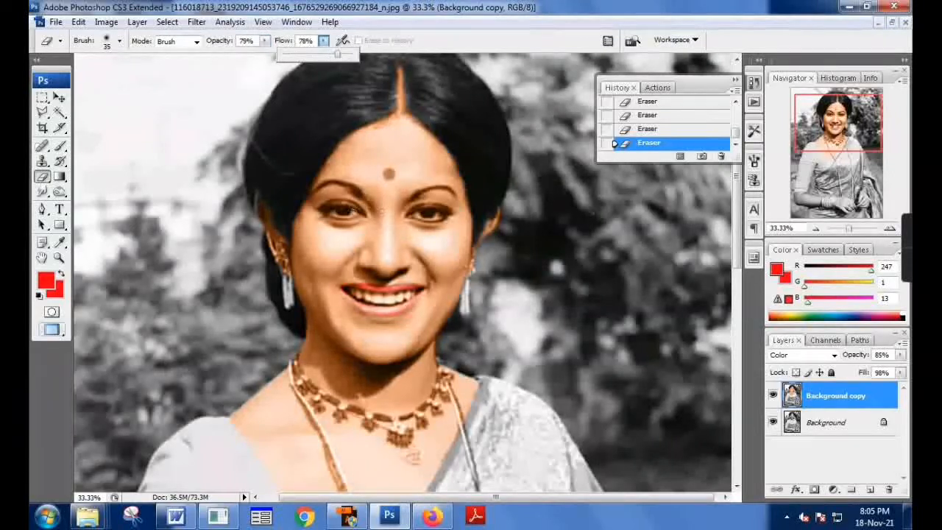
left_click(355, 211)
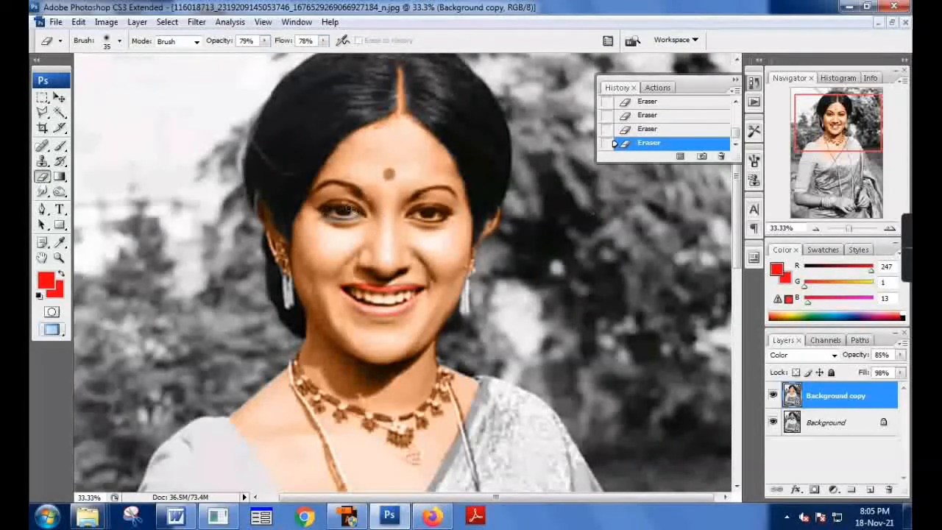
left_click_drag(330, 215, 354, 212)
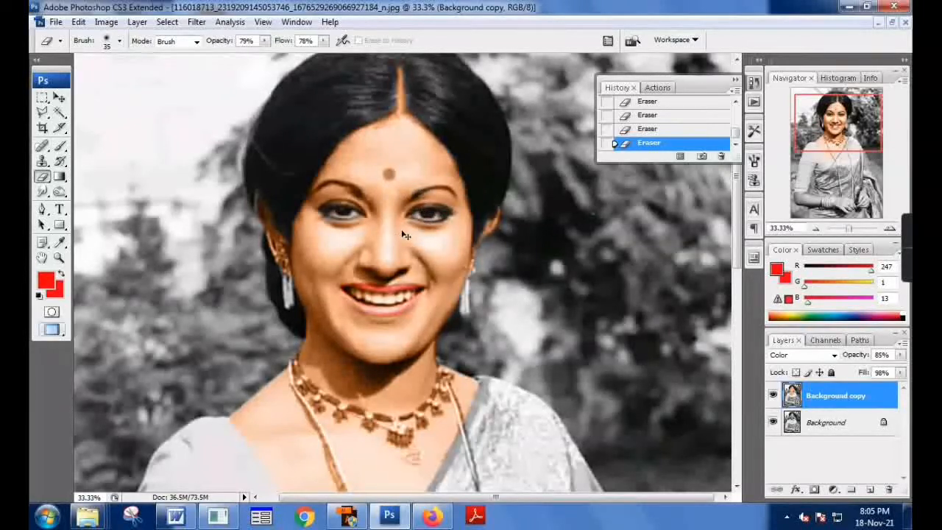
Undo the last eraser stroke at the eyes, try erasing the tint over the eyebrow, and undo that stroke as well
left_click(625, 129)
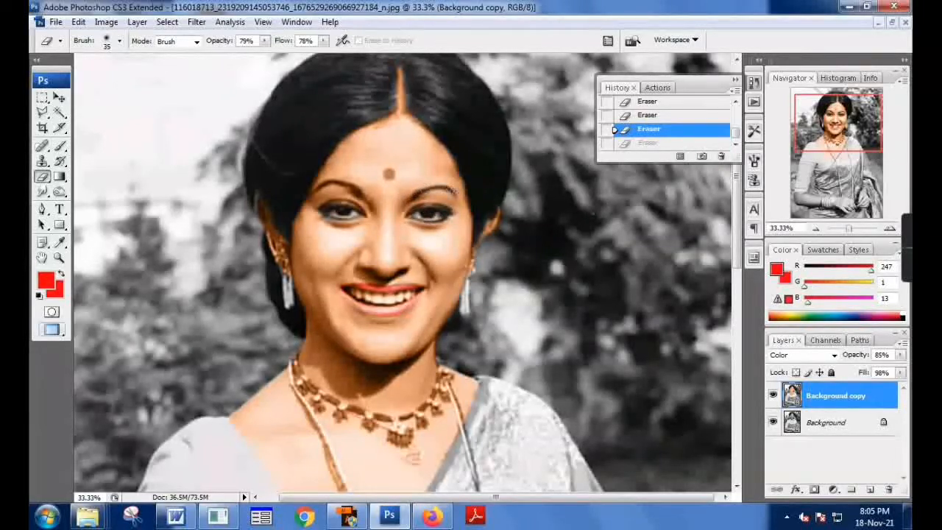
left_click_drag(446, 189, 418, 192)
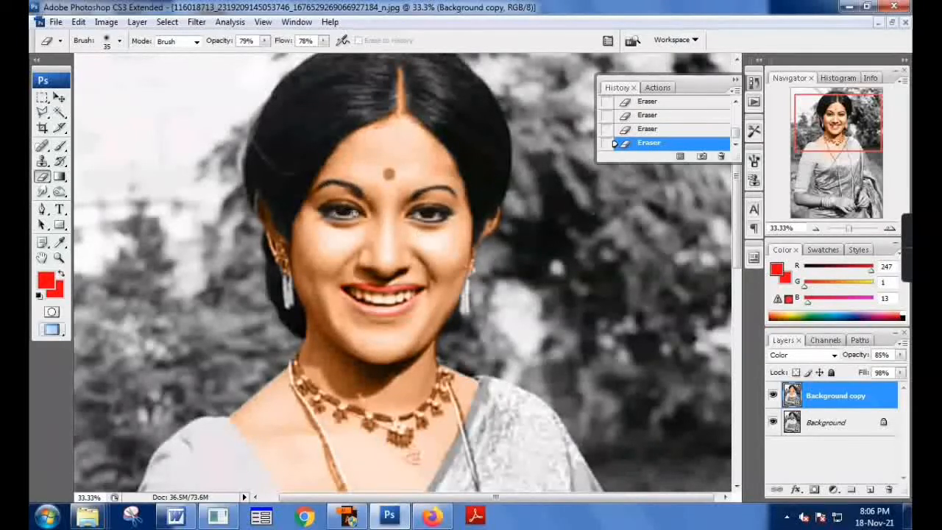
left_click_drag(380, 355, 381, 395)
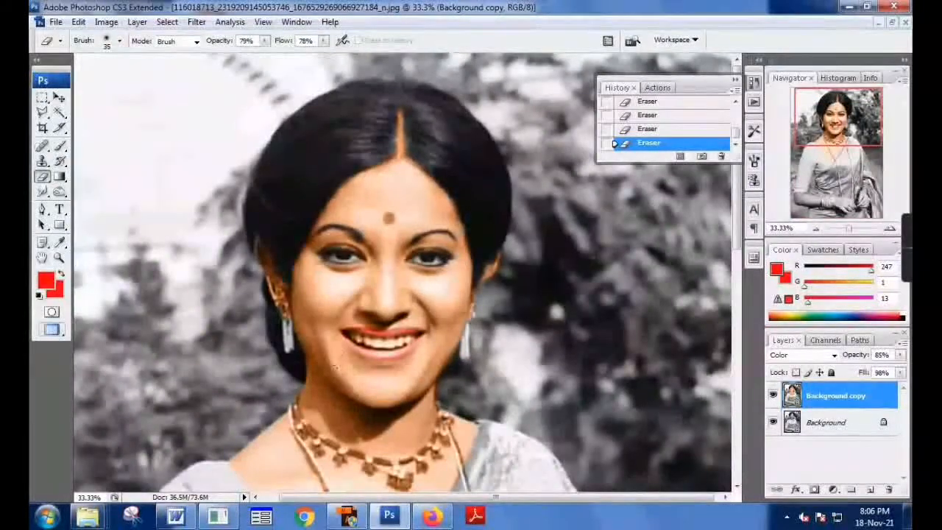
left_click_drag(437, 364, 462, 258)
left_click_drag(408, 452, 408, 347)
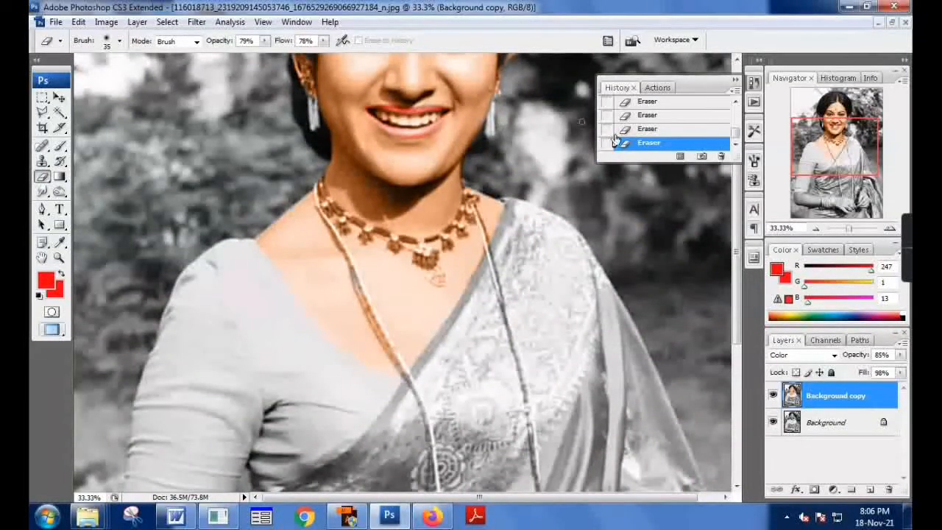
left_click(637, 130)
Paint the long necklace chain red with a 56 px Color-mode brush, and undo the last stroke over the saree
left_click(60, 146)
right_click(390, 288)
left_click_drag(381, 277, 405, 279)
left_click_drag(320, 206, 377, 333)
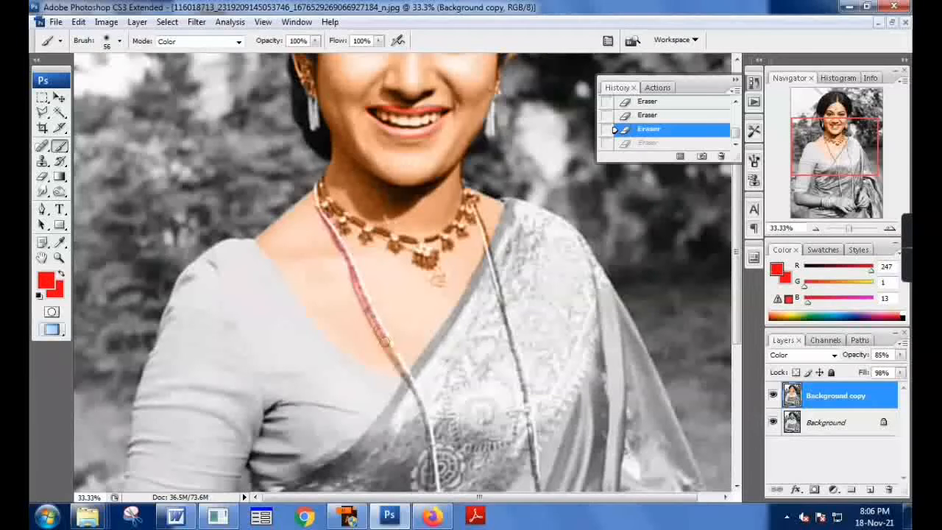
mouse_move(420, 417)
left_mouse_down()
mouse_move(385, 271)
mouse_move(394, 265)
mouse_move(413, 372)
left_mouse_up()
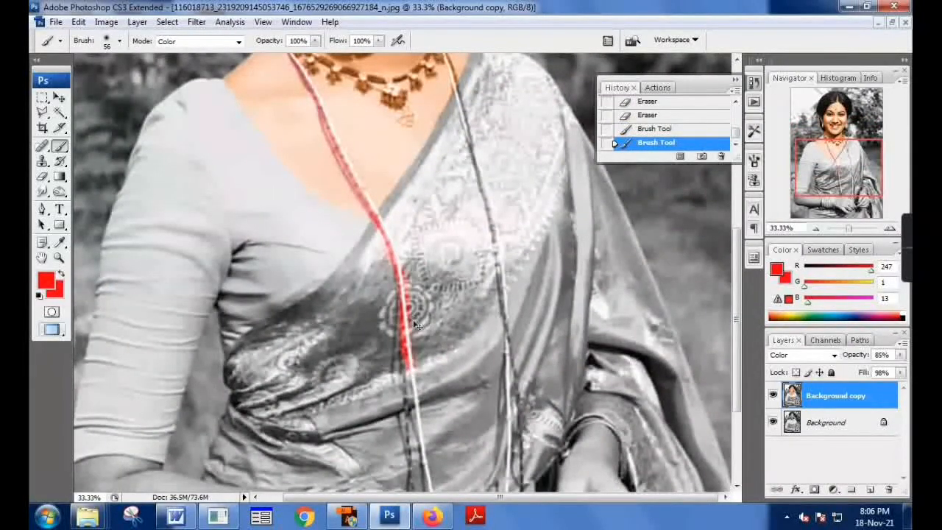
left_click(642, 129)
scroll(464, 206, "up", 5)
scroll(363, 265, "down", 5)
scroll(704, 392, "up", 5)
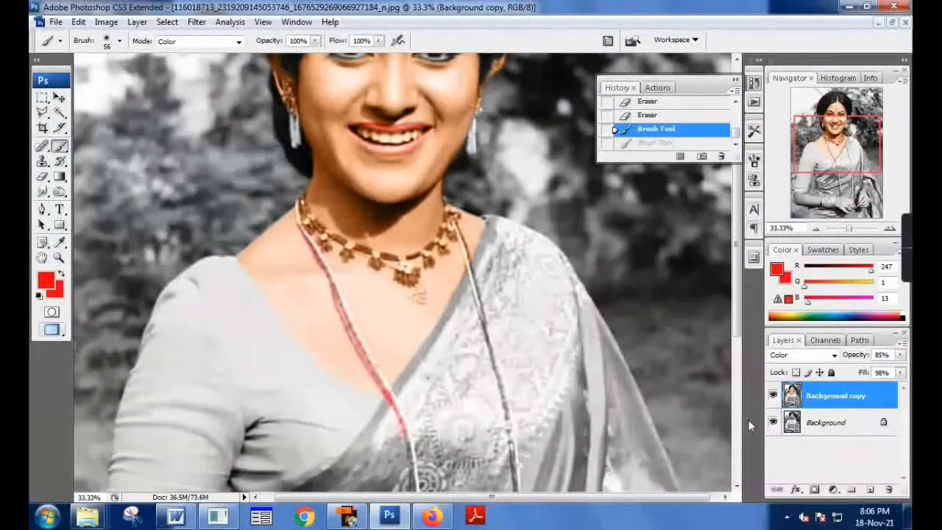
Outline the blouse and its sleeve with the Polygonal Lasso and feather the selection
left_click(824, 423)
key("l")
mouse_move(237, 257)
left_mouse_down()
mouse_move(320, 358)
mouse_move(384, 395)
mouse_move(379, 388)
mouse_move(344, 448)
mouse_move(378, 305)
mouse_move(338, 302)
mouse_move(254, 365)
mouse_move(248, 310)
left_mouse_up()
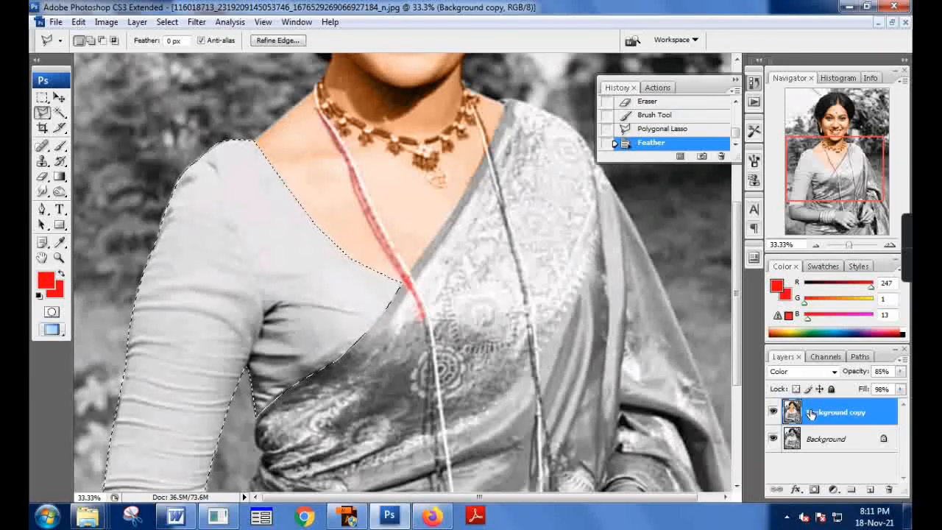
left_click(140, 22)
mouse_move(171, 129)
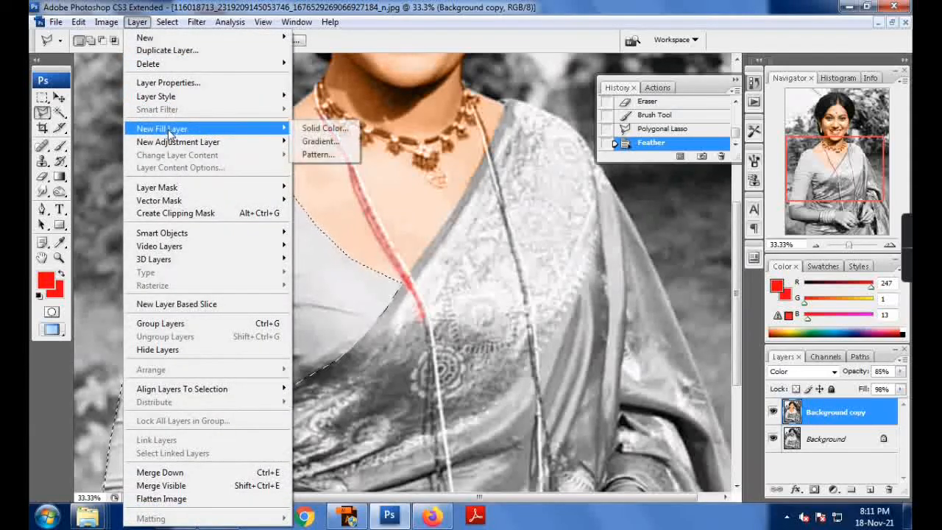
left_click(332, 128)
left_click(593, 163)
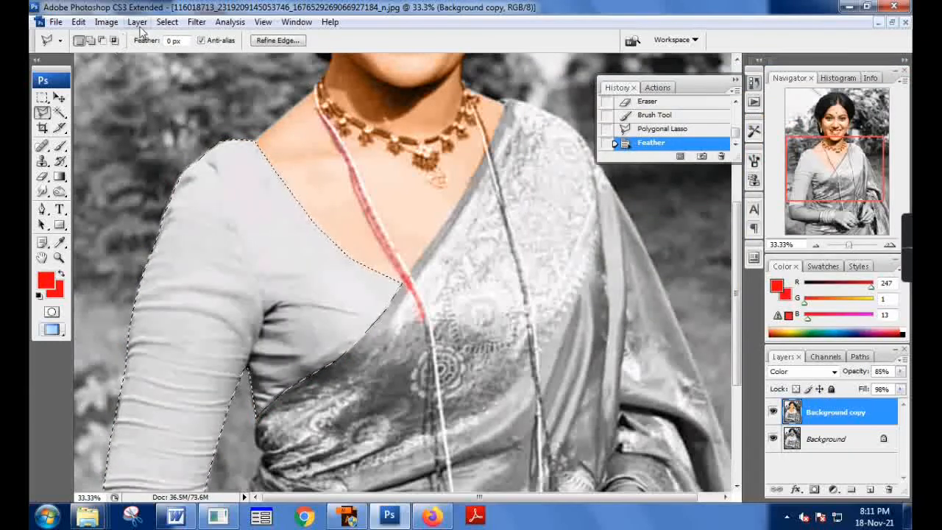
Add a solid color fill layer over the selected blouse in Color mode, filled with blue #2f01f7
left_click(137, 22)
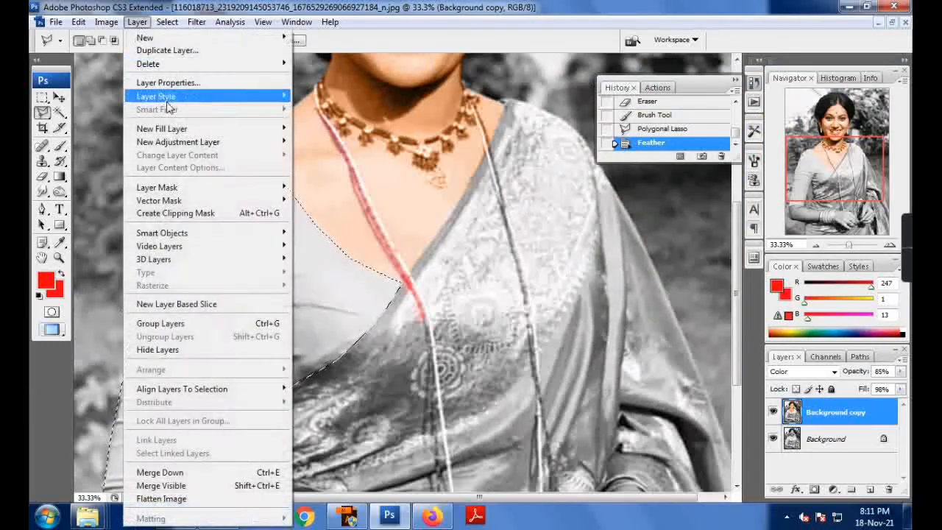
mouse_move(169, 129)
left_click(334, 131)
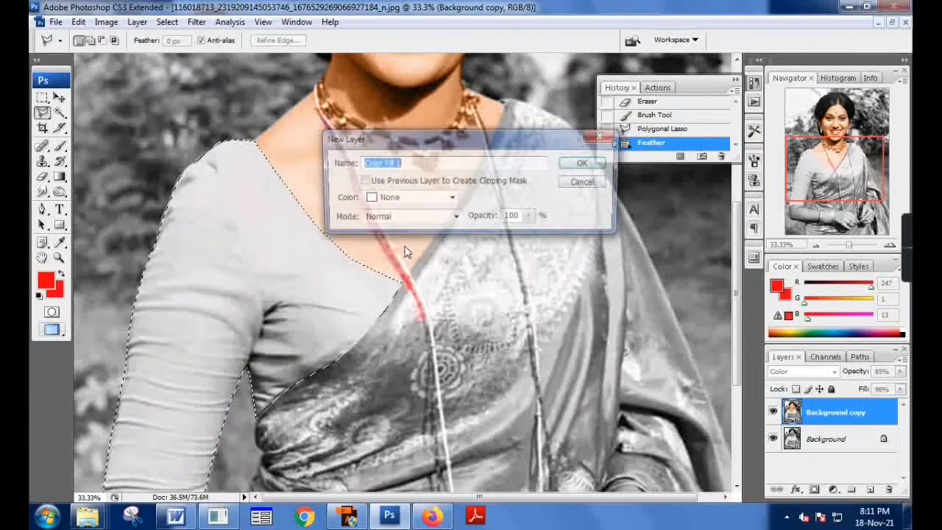
left_click(382, 218)
left_click(373, 317)
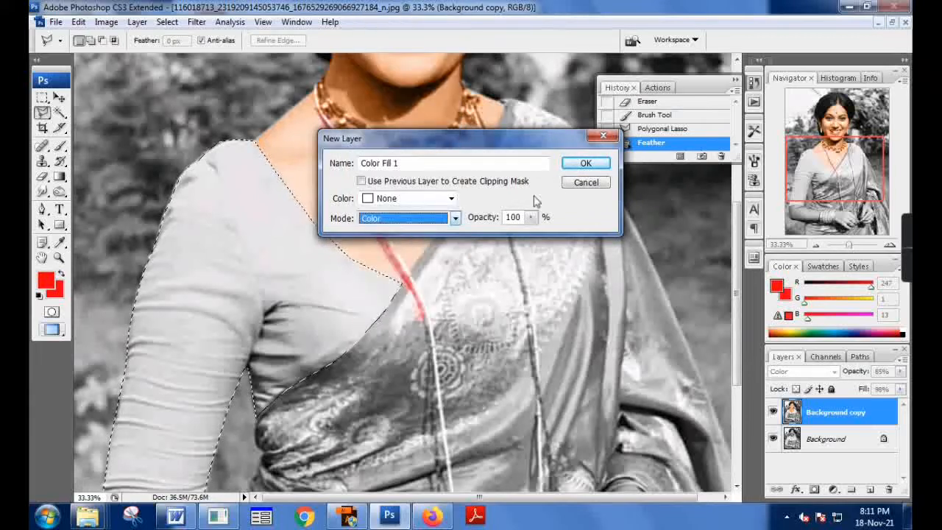
left_click(586, 163)
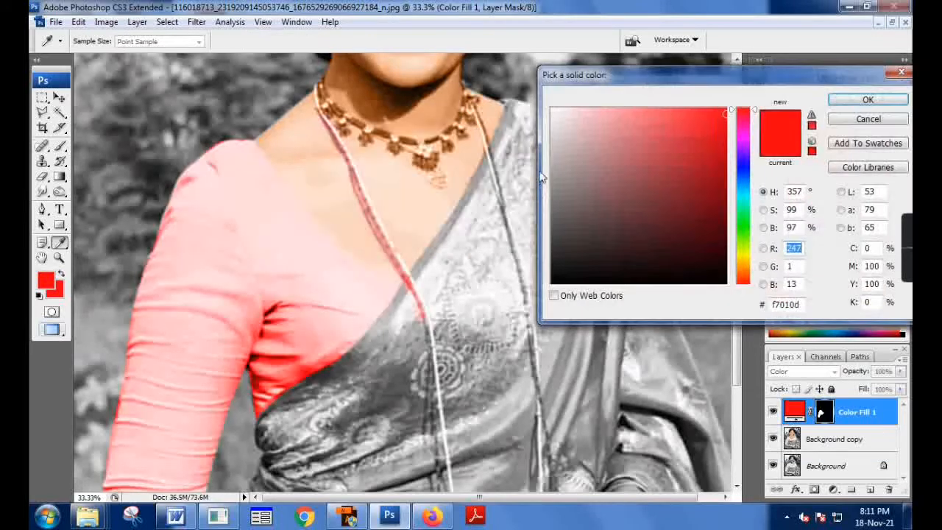
left_click(741, 161)
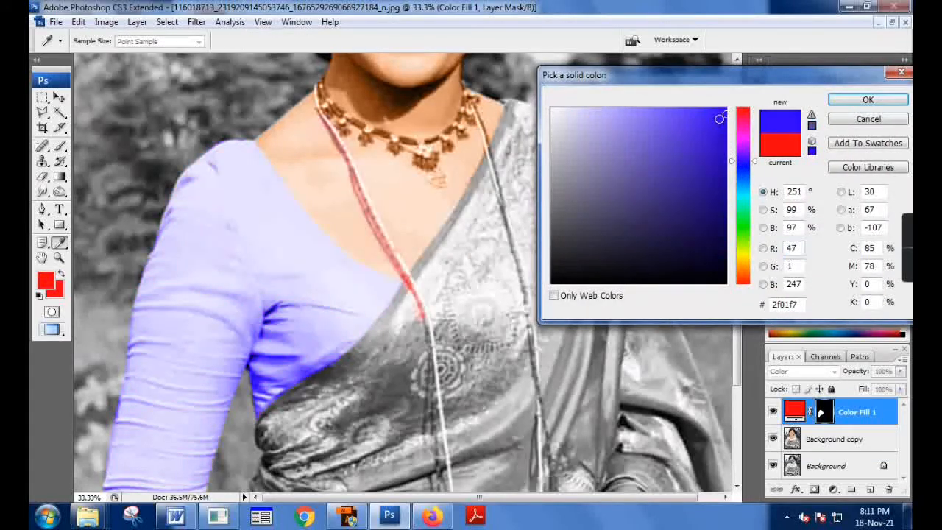
left_click(863, 101)
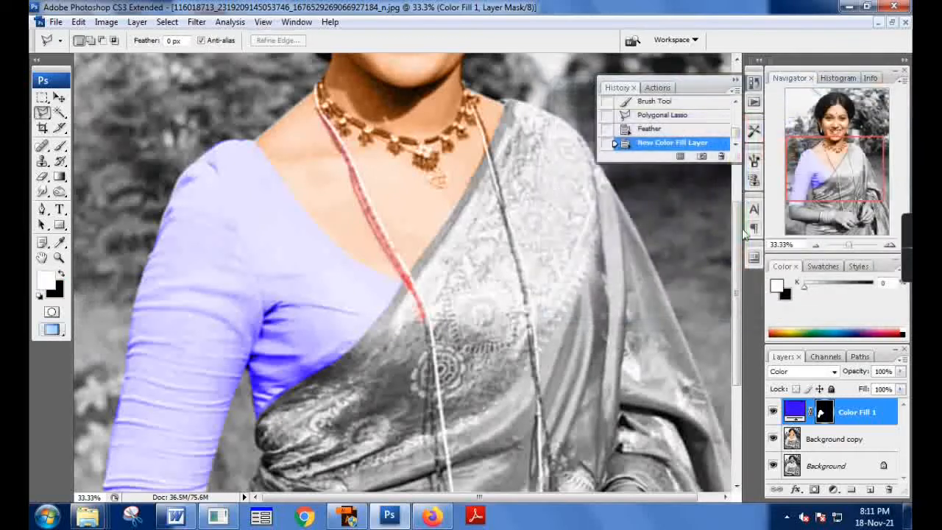
Set the blouse fill layer's blend mode to Pin Light, its opacity to 62% and its fill to 84%
left_click(782, 374)
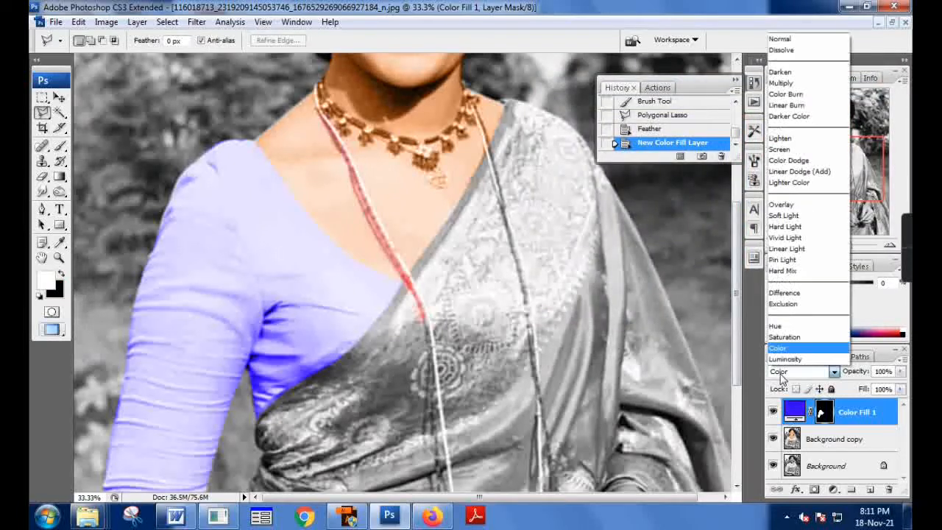
left_click(783, 261)
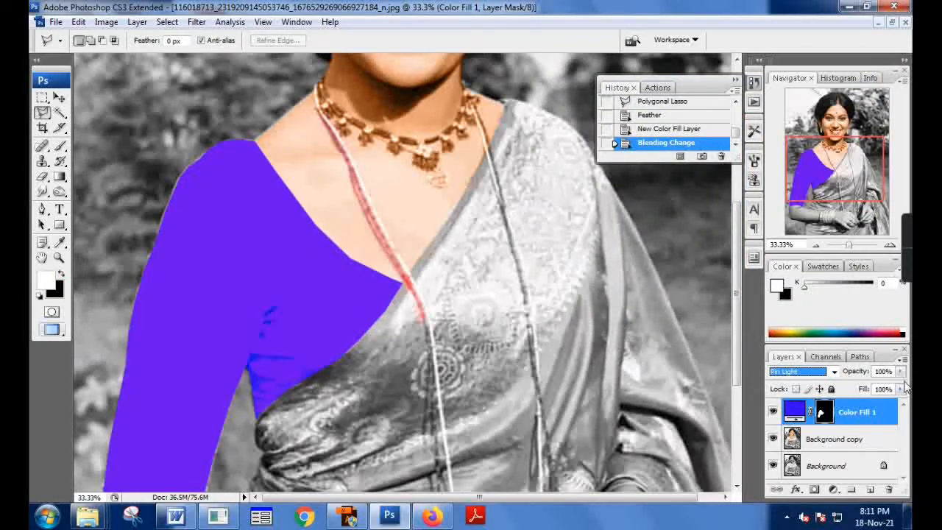
left_click_drag(900, 372, 873, 392)
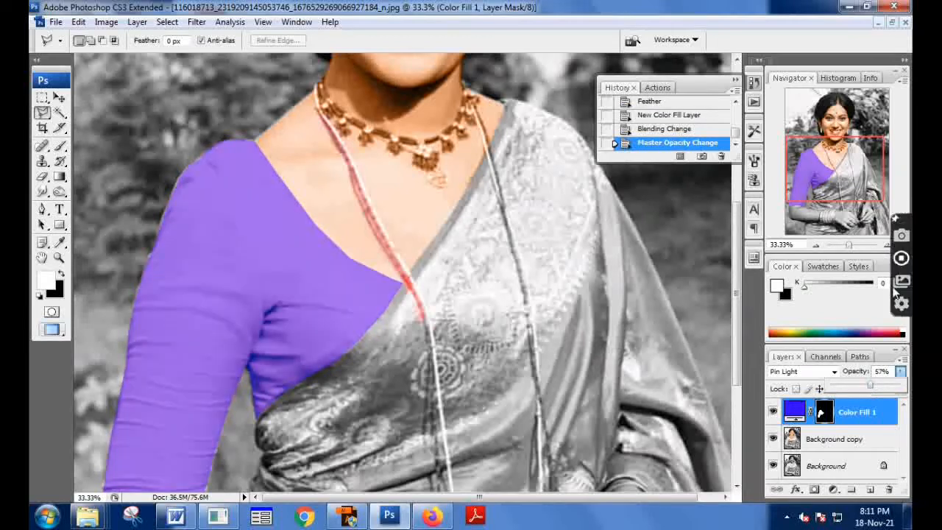
left_click(888, 385)
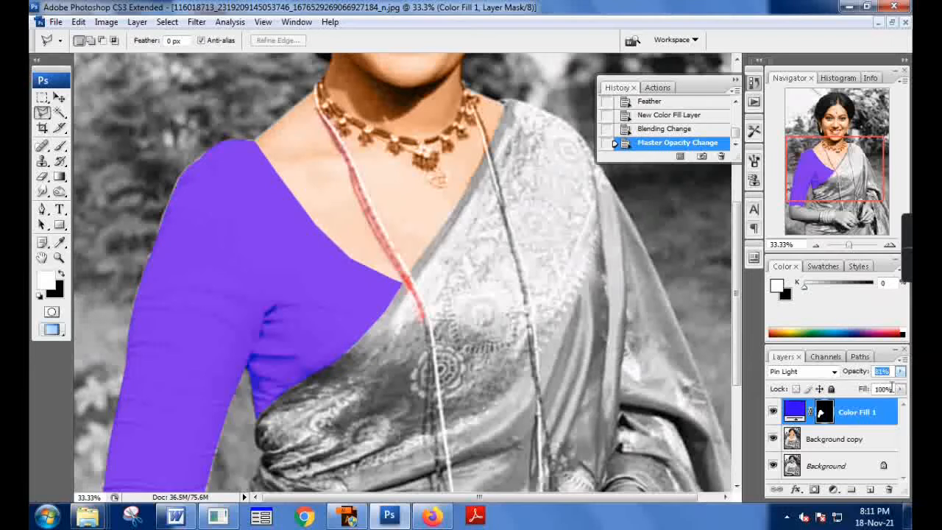
left_click(900, 389)
left_click_drag(892, 406, 877, 388)
left_click(900, 371)
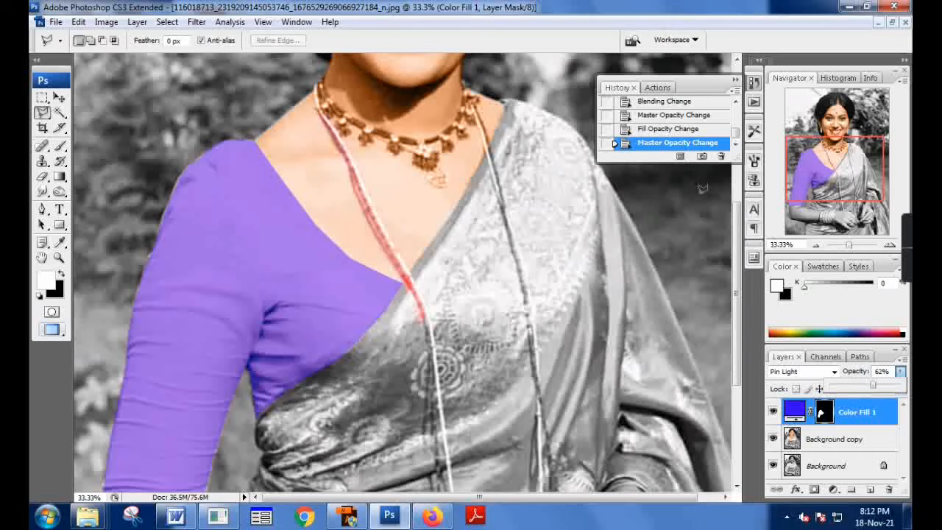
Activate the Background copy layer and outline the saree's patterned front panel, from shoulder to waist, with the Polygonal Lasso
left_click(42, 128)
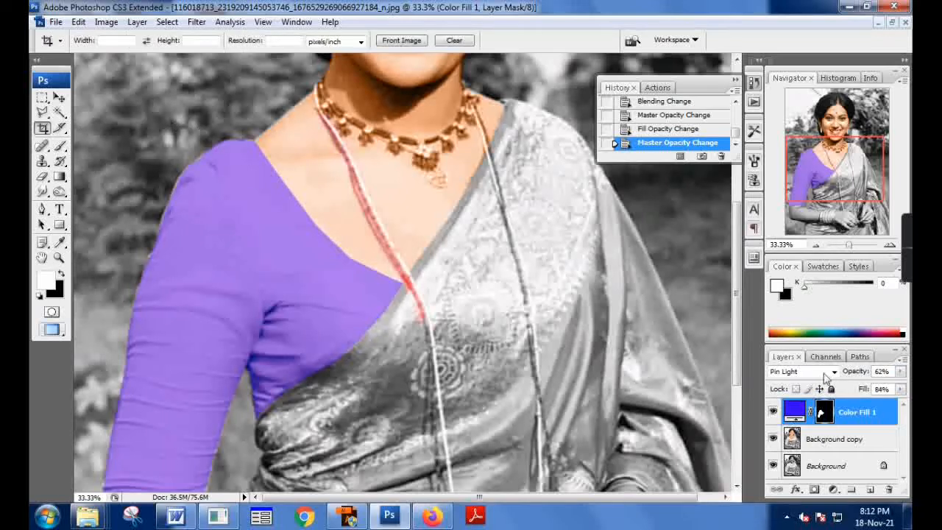
left_click(817, 441)
scroll(412, 227, "up", 3)
scroll(410, 232, "down", 5)
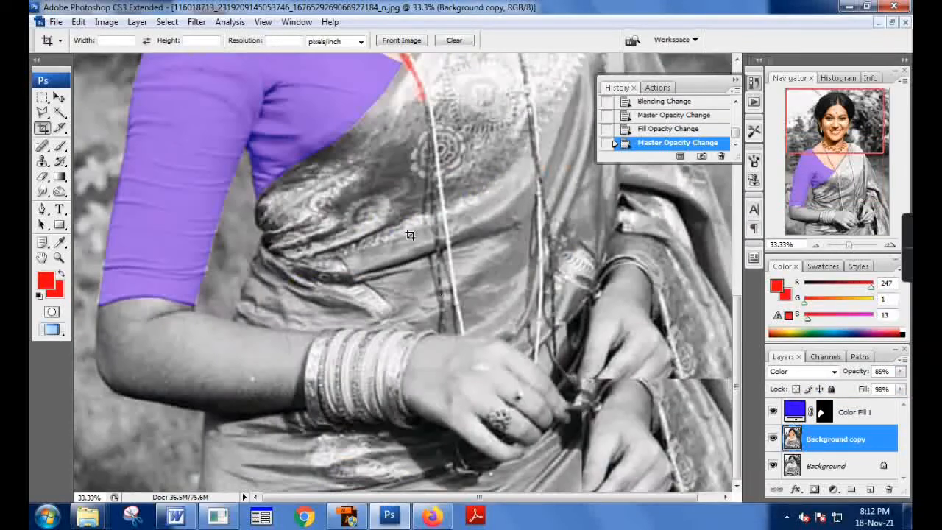
scroll(412, 221, "up", 5)
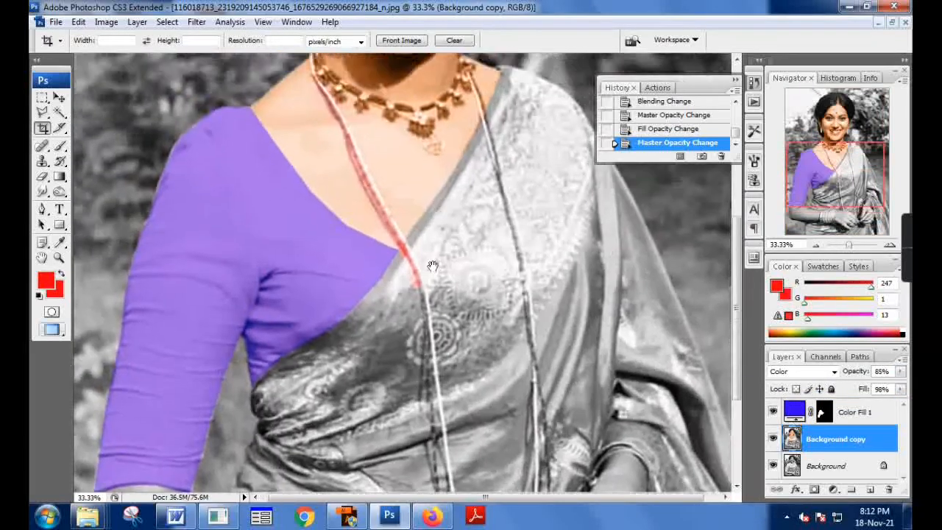
scroll(401, 328, "down", 4)
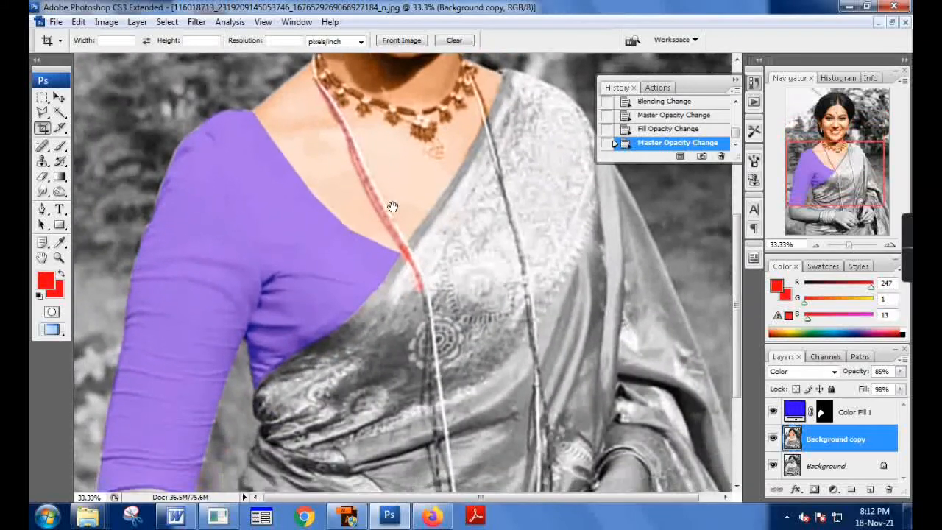
left_click(41, 112)
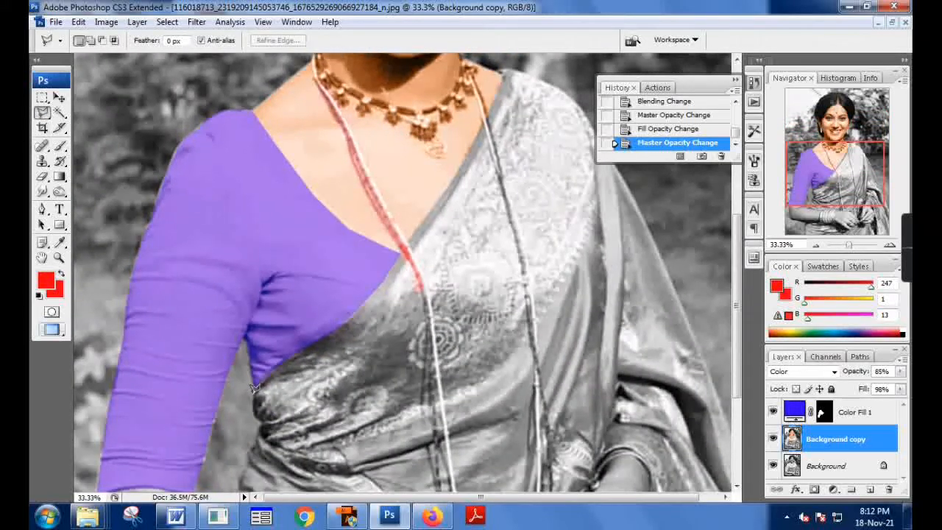
left_click_drag(293, 351, 369, 296)
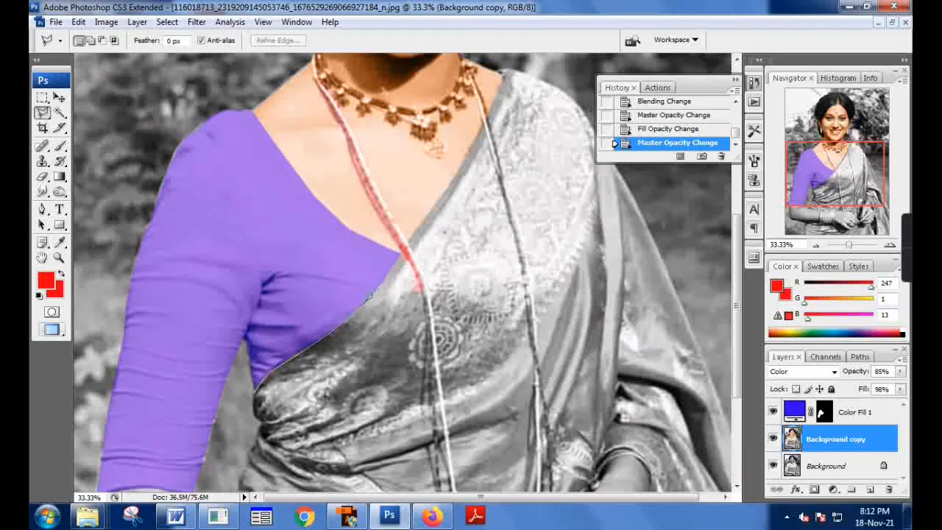
left_click_drag(407, 251, 497, 99)
scroll(508, 80, "up", 2)
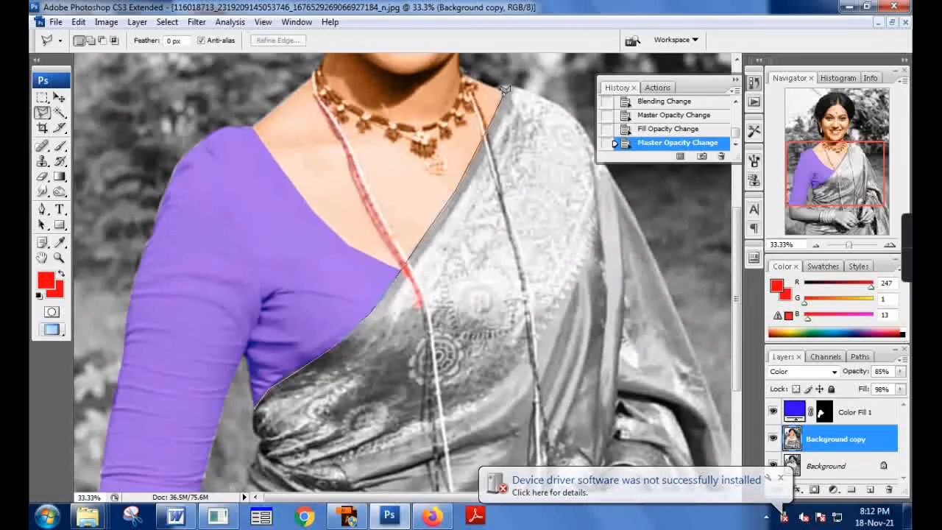
mouse_move(513, 83)
left_mouse_down()
mouse_move(572, 100)
mouse_move(631, 199)
left_mouse_up()
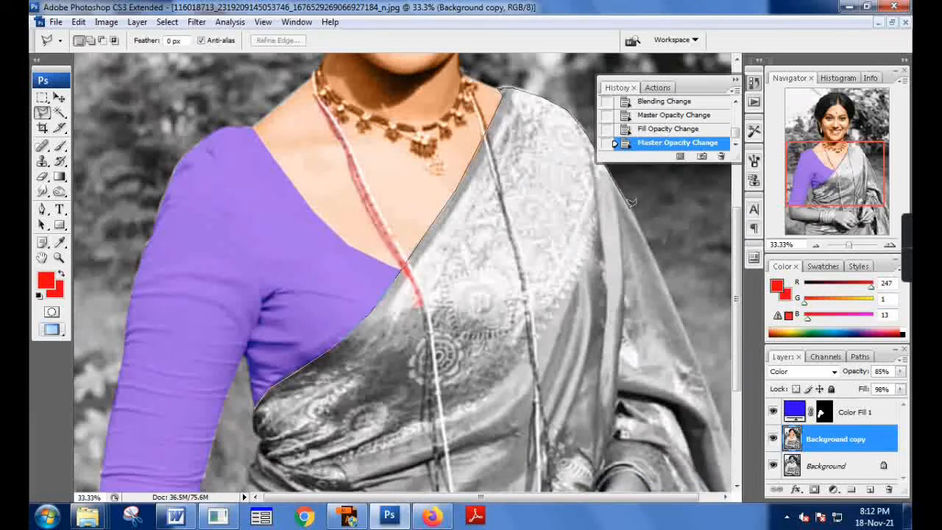
mouse_move(625, 193)
left_mouse_down()
mouse_move(602, 162)
mouse_move(594, 227)
mouse_move(568, 287)
mouse_move(515, 370)
mouse_move(475, 403)
mouse_move(434, 414)
mouse_move(416, 432)
mouse_move(461, 407)
mouse_move(390, 443)
mouse_move(318, 463)
mouse_move(306, 422)
mouse_move(269, 426)
mouse_move(264, 399)
left_mouse_up()
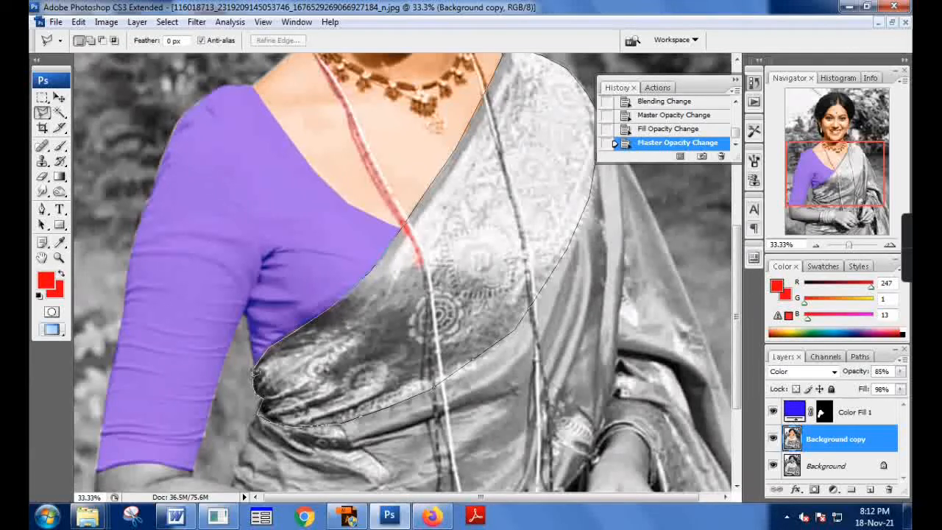
Feather the saree panel selection by 2 pixels
right_click(477, 268)
left_click(515, 47)
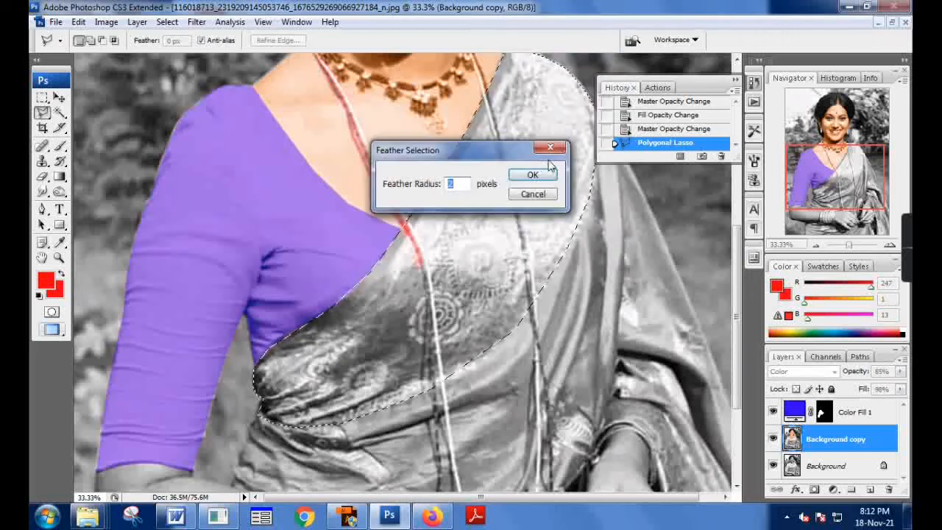
left_click(539, 174)
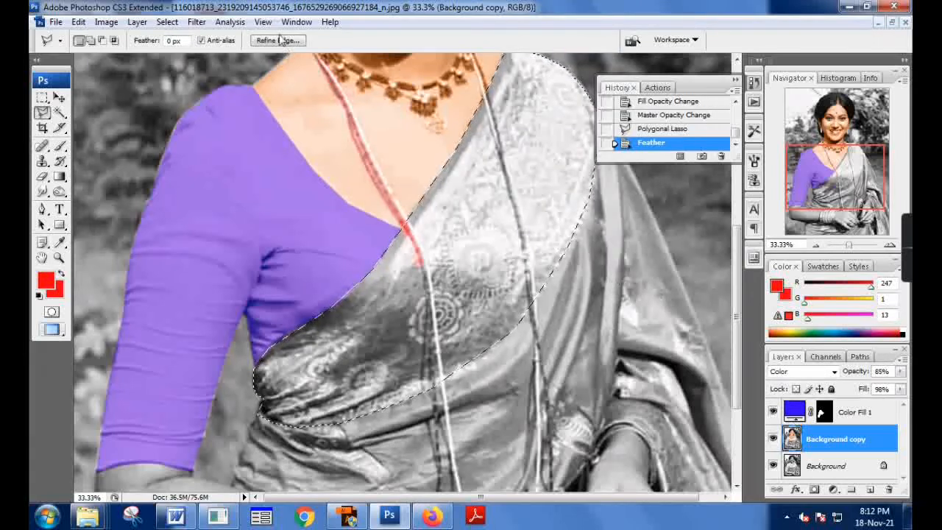
Create a solid color fill layer over the saree panel selection, using Color mode and a green layer label
left_click(137, 22)
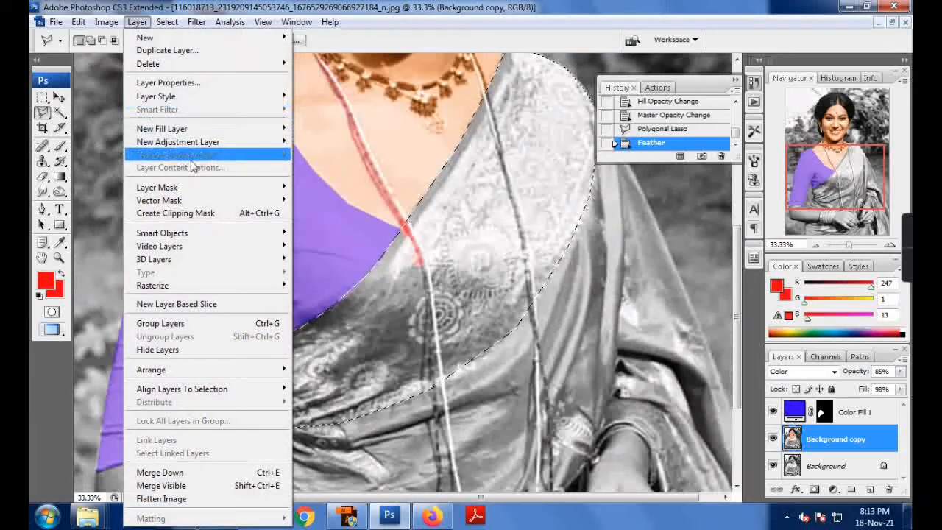
mouse_move(182, 130)
left_click(324, 128)
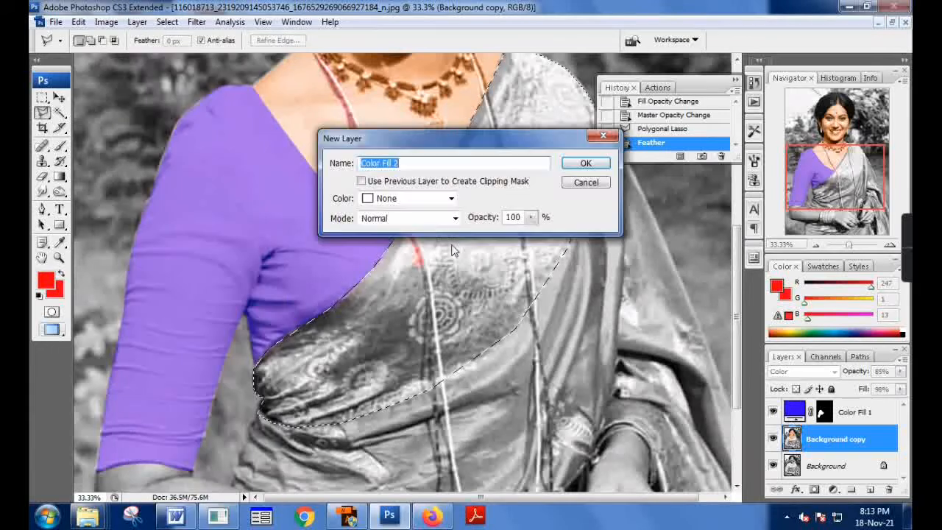
left_click(398, 217)
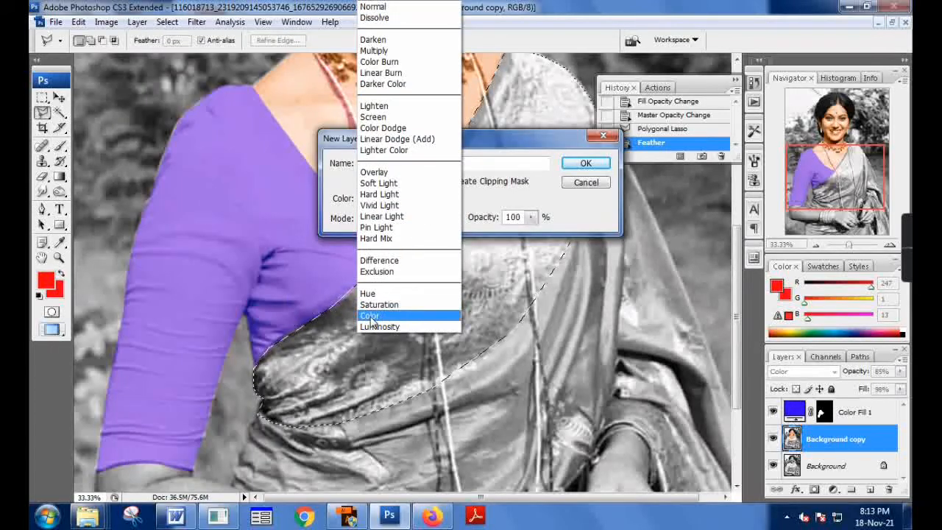
left_click(371, 317)
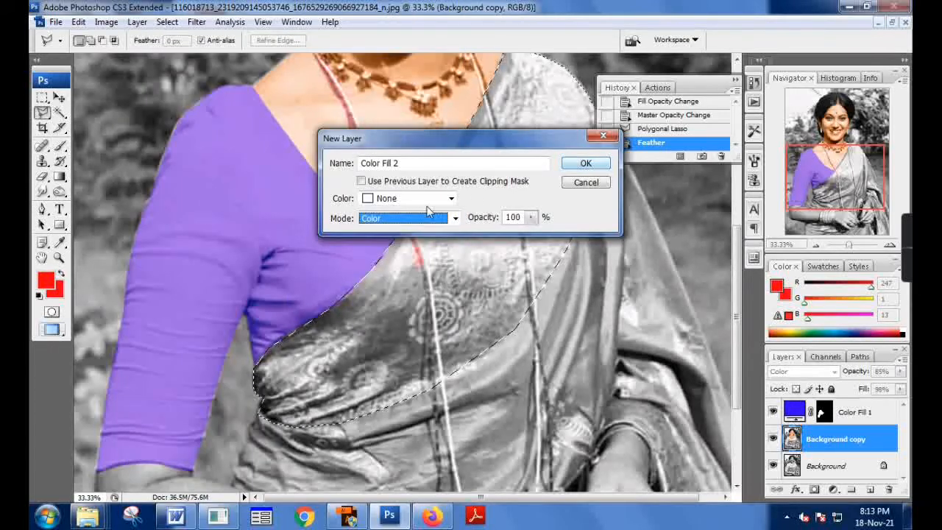
left_click(423, 203)
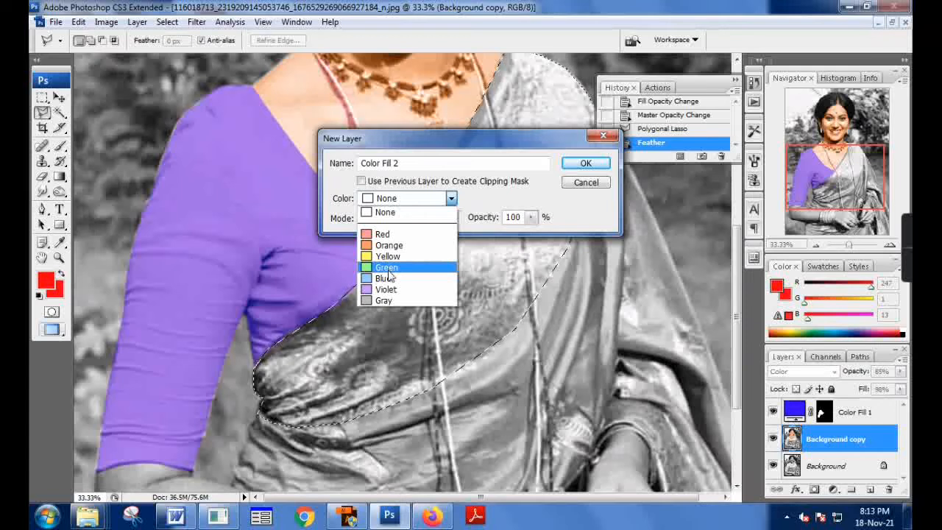
left_click(392, 270)
left_click(585, 162)
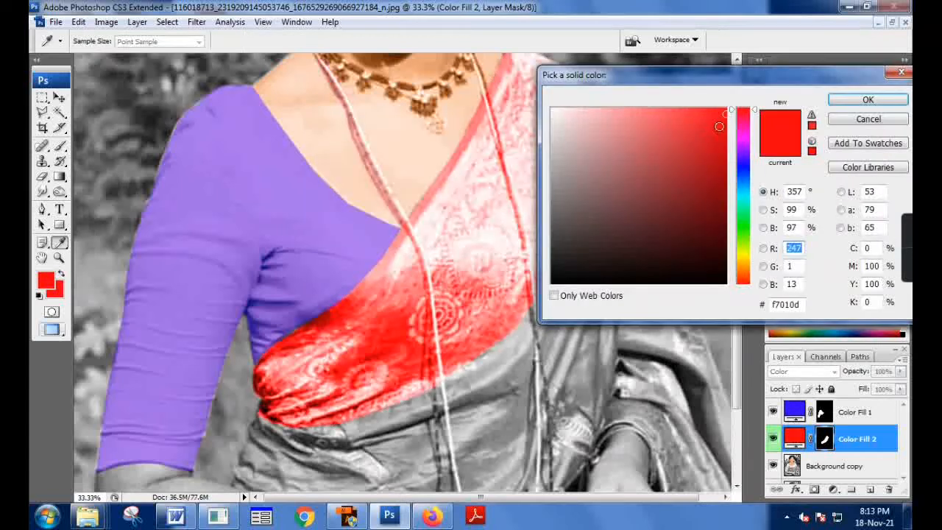
Try blue hues for the saree panel fill, but settle on red #f70112
left_click(743, 172)
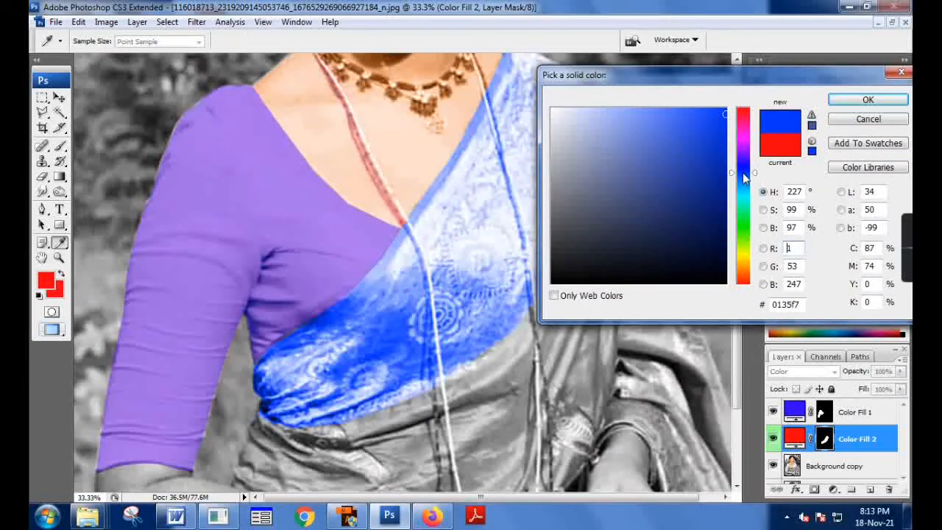
left_click_drag(743, 172, 745, 165)
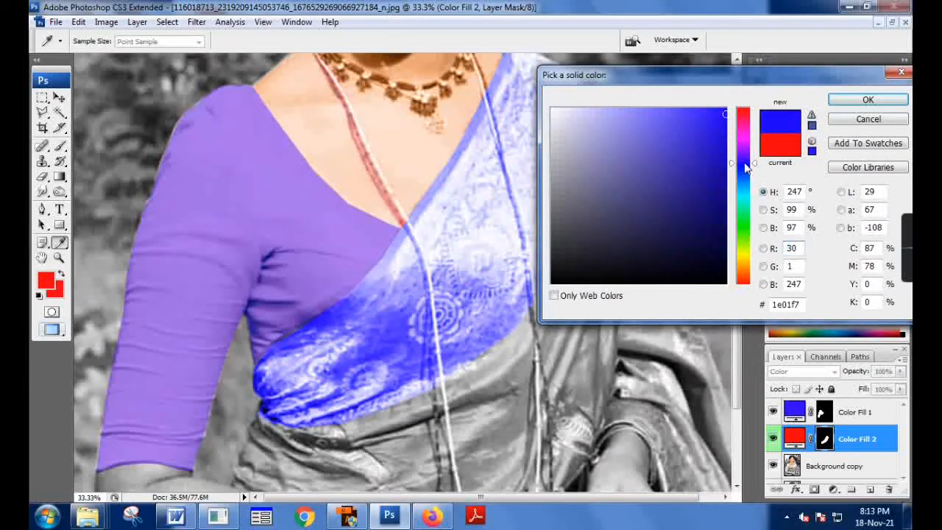
left_click(744, 114)
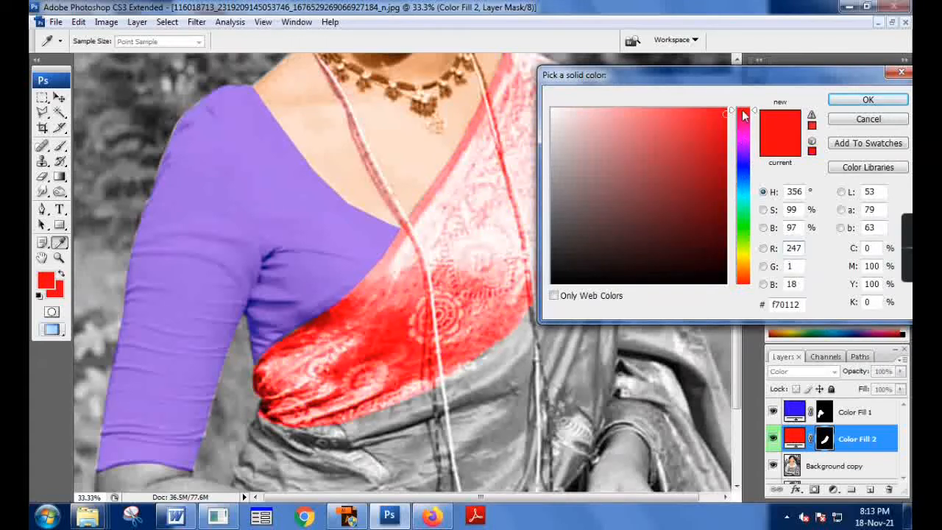
left_click(856, 102)
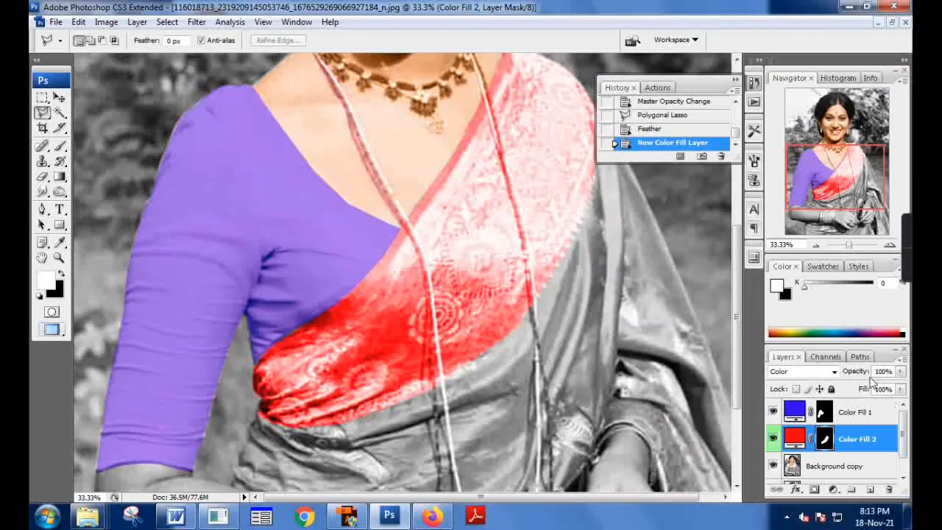
Set the red saree fill layer's blend mode to Pin Light and its opacity to 42%
left_click(802, 374)
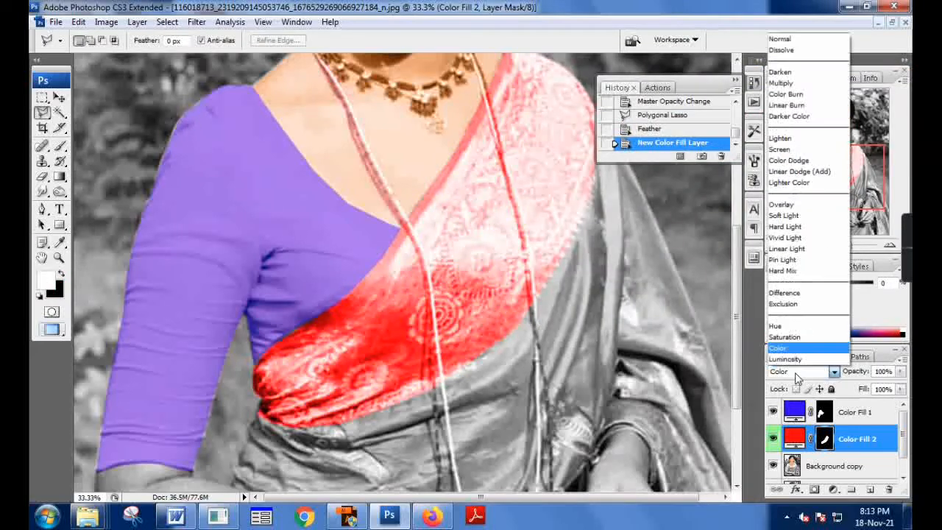
left_click(785, 261)
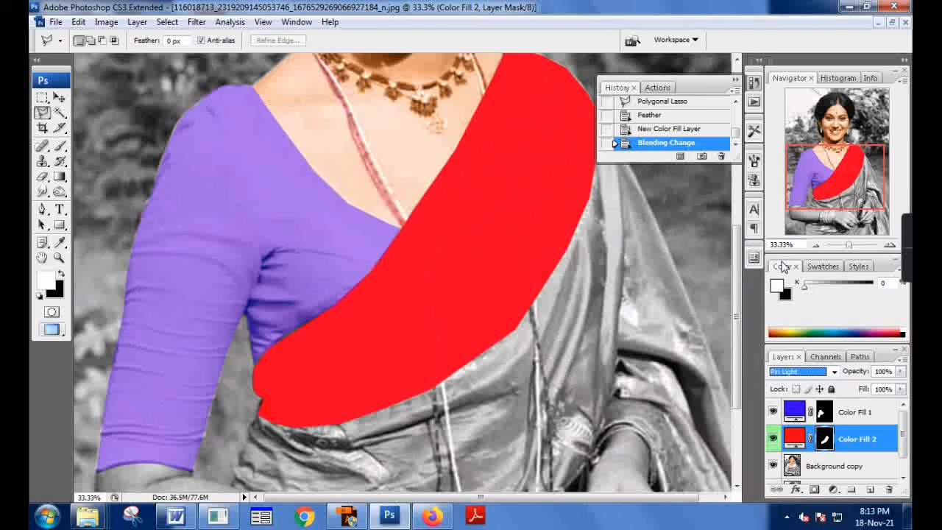
left_click(901, 372)
left_click_drag(896, 388, 863, 391)
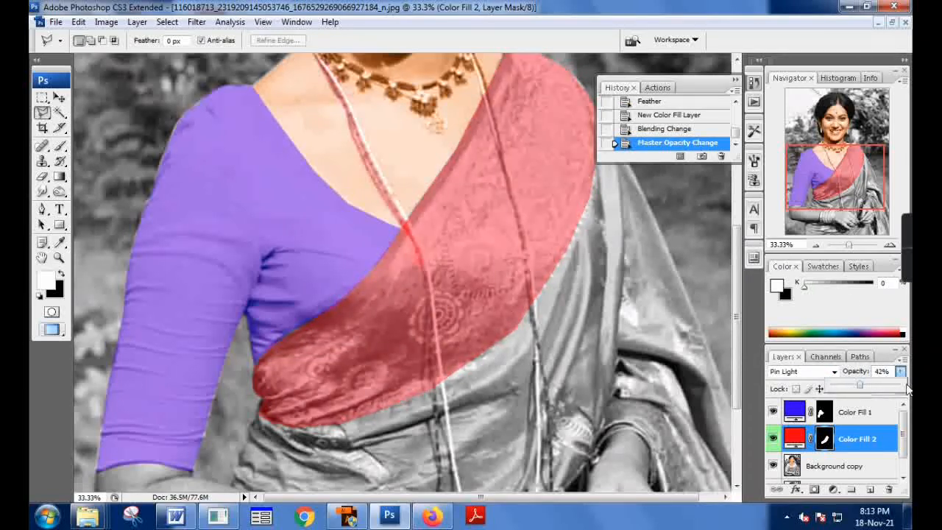
key("c")
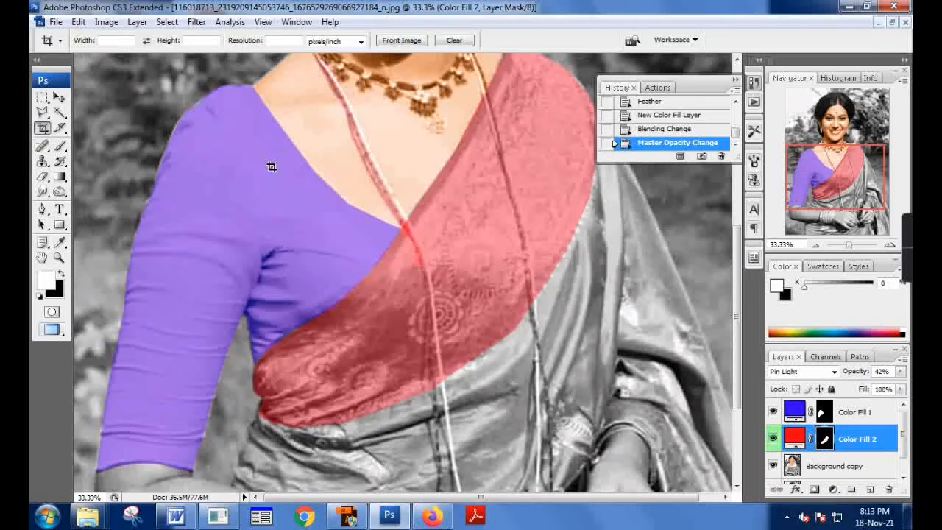
Erase the skin tint over the forehead bindi on the Background copy layer
left_click_drag(406, 150, 431, 288)
left_click_drag(442, 159, 467, 292)
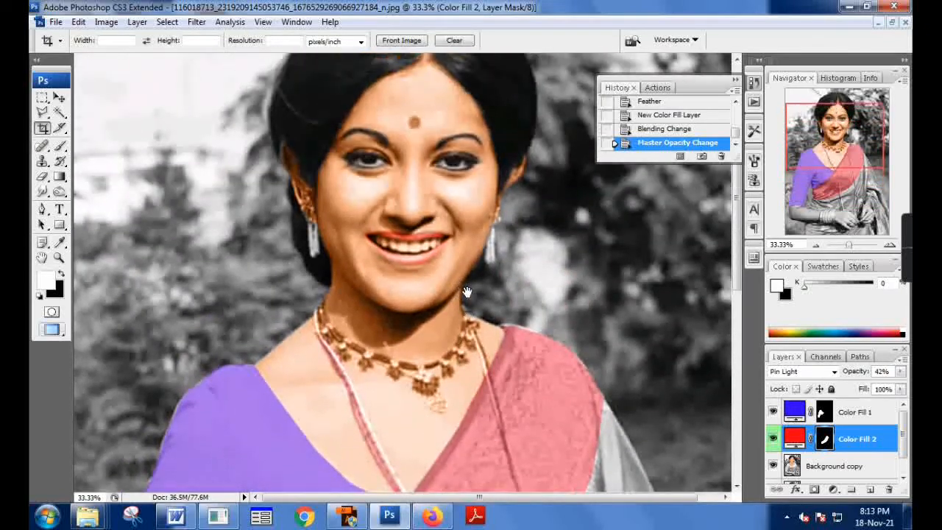
left_click(820, 465)
left_click(820, 464)
left_click(41, 177)
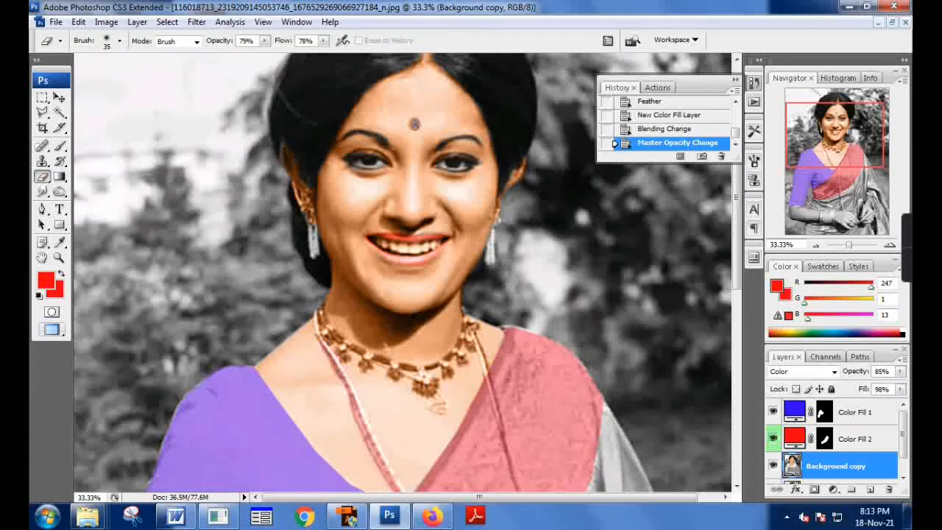
left_click(415, 124)
Color the bindi red by erasing it on the Background layer with red as the background color
left_click_drag(904, 445, 904, 461)
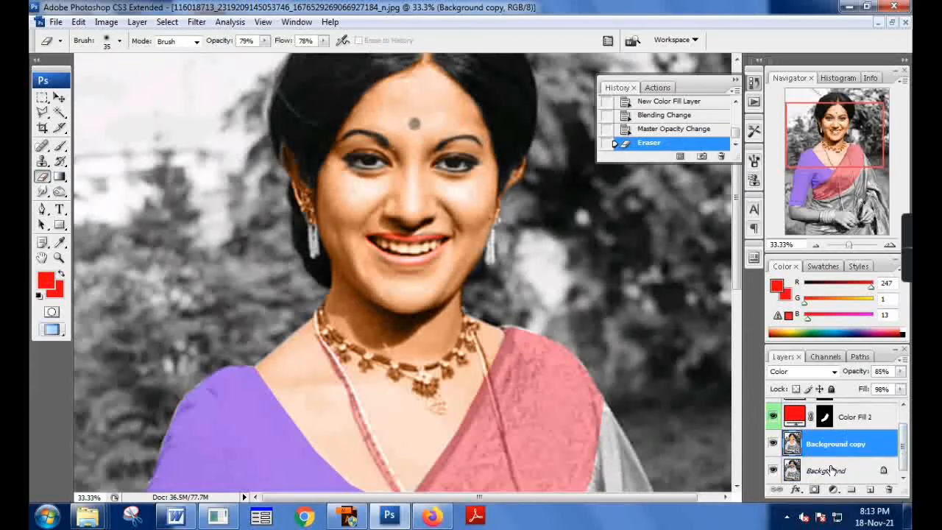
left_click(830, 468)
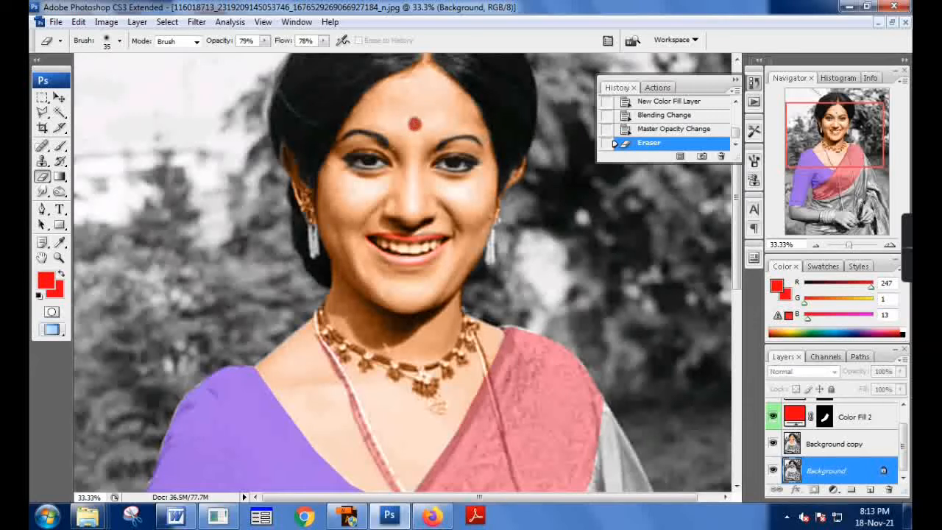
left_click(414, 123)
left_click(42, 127)
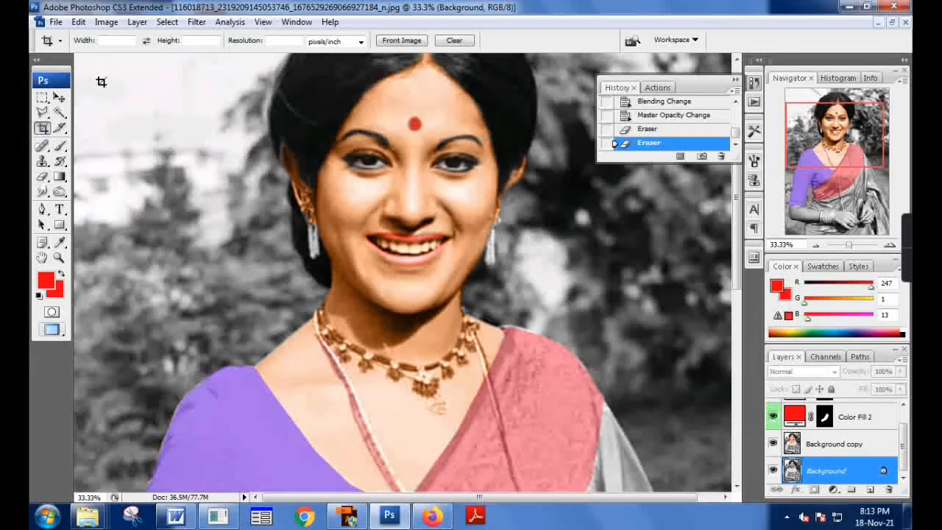
Save the portrait to the Desktop as a JPEG copy at Maximum quality with the Progressive format option
left_click(55, 21)
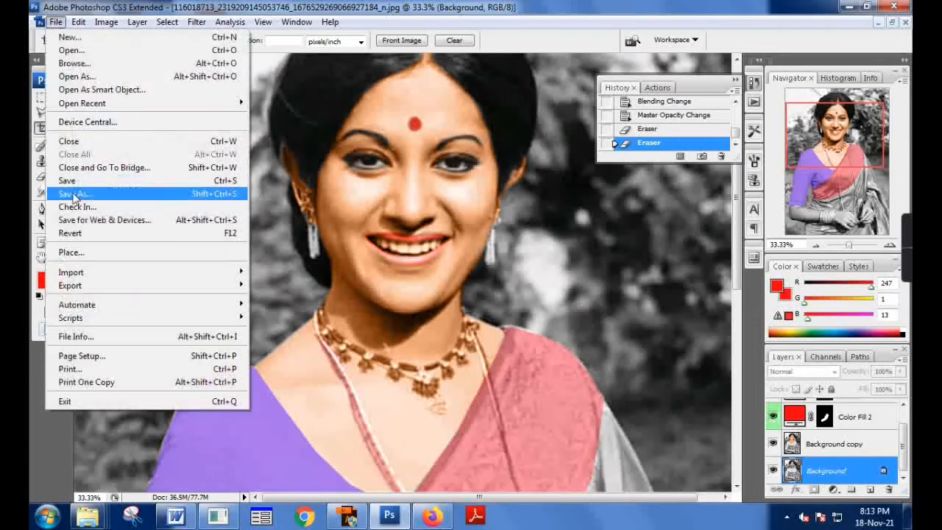
left_click(77, 195)
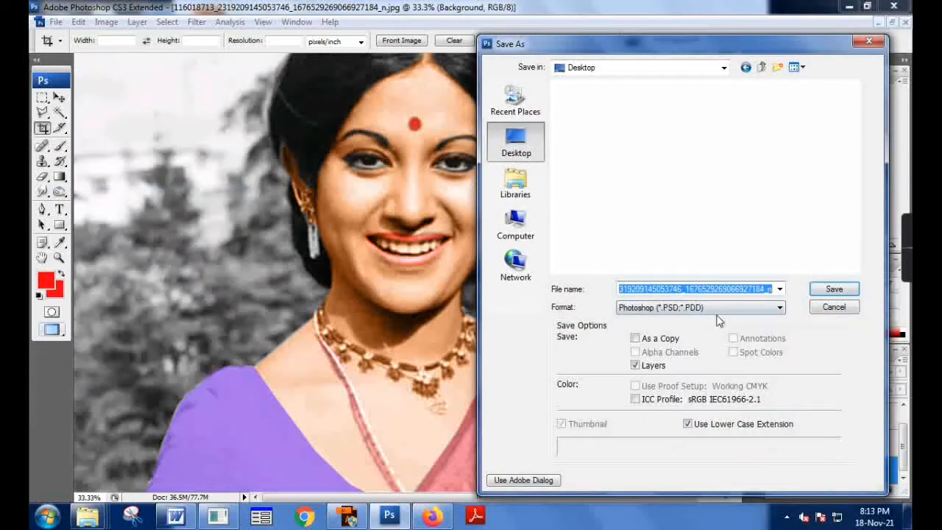
left_click(715, 310)
left_click(703, 384)
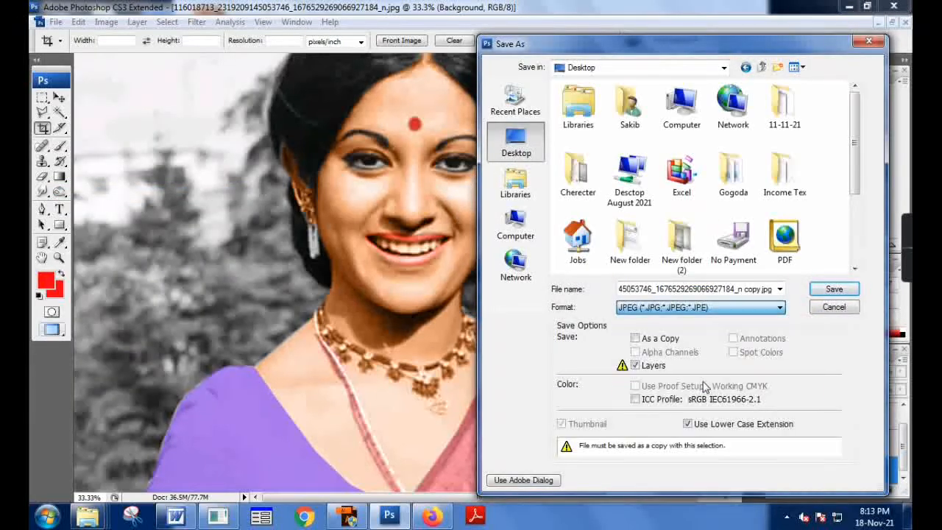
left_click(823, 292)
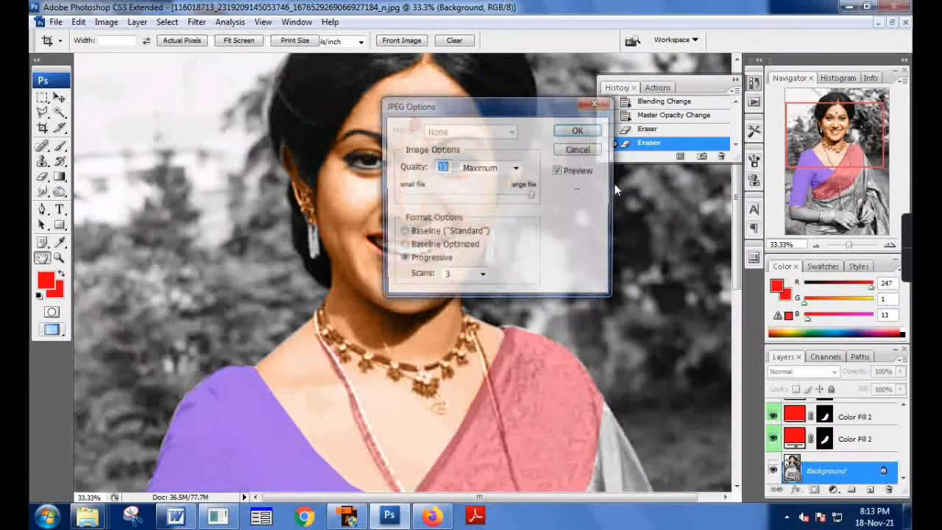
left_click(579, 131)
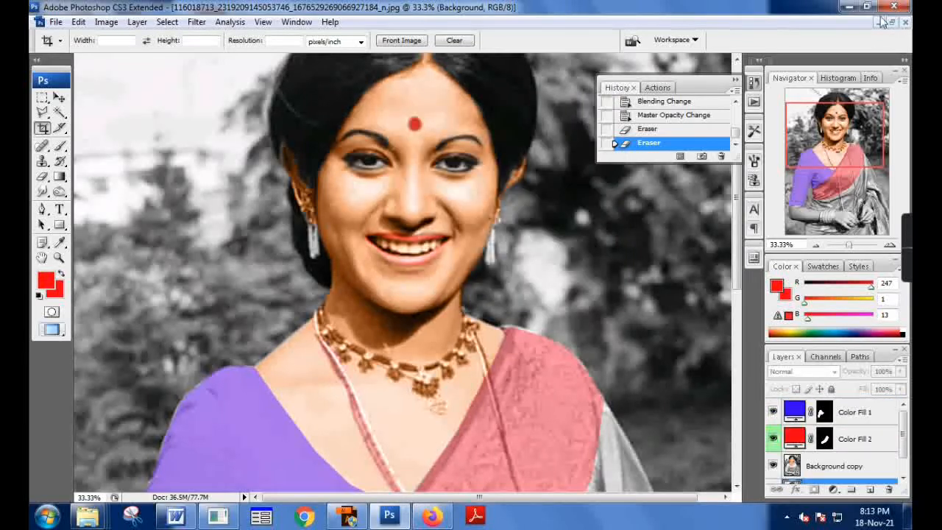
Minimize Photoshop, open the saved JPEG copy from the desktop in Windows Photo Viewer and examine the colorized face up close
left_click(849, 7)
left_click(367, 28)
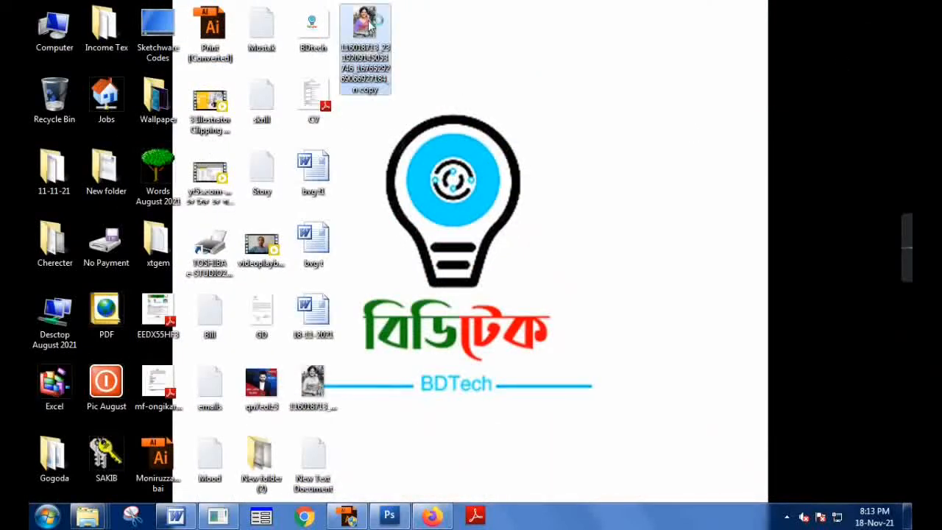
double_click(370, 26)
scroll(468, 232, "up", 3)
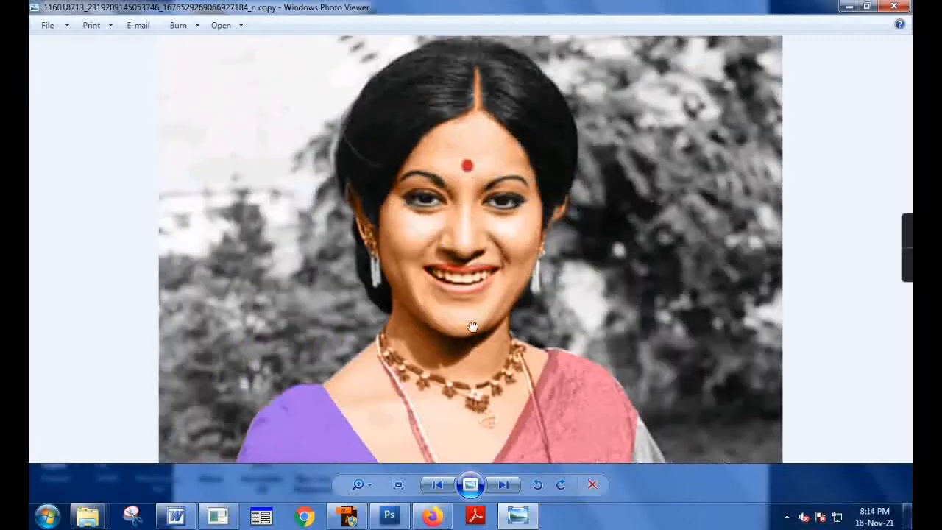
scroll(497, 279, "up", 1)
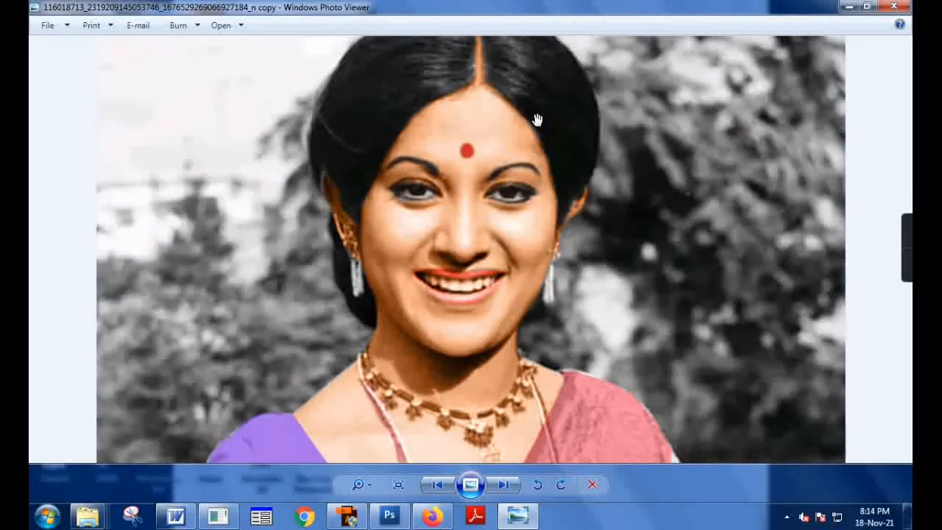